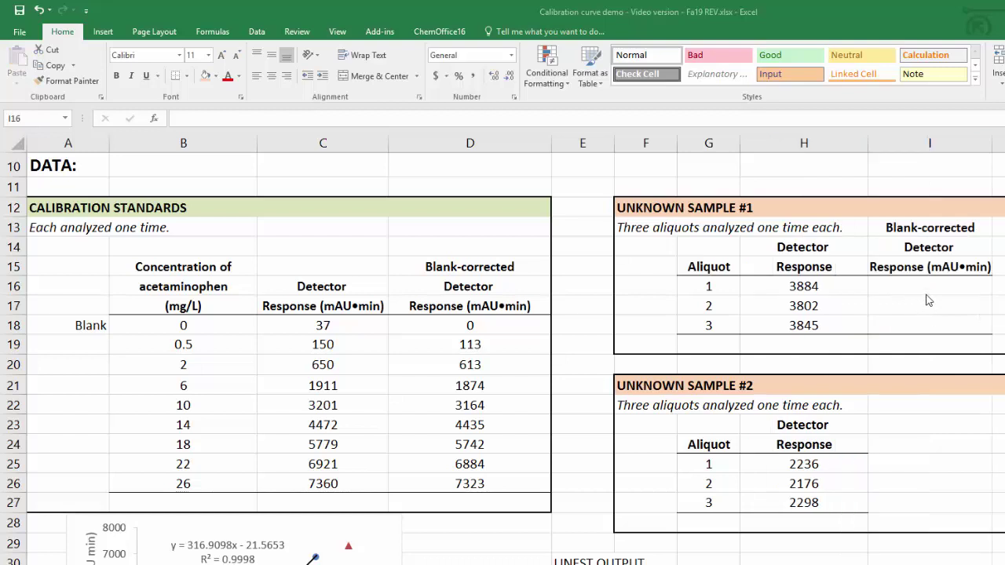
Calculate Unknown Sample #1's blank-corrected detector responses with =H16-$C$18 in I16, filling the formula down to I18
{"action": "left_click", "coordinate": [928, 290]}
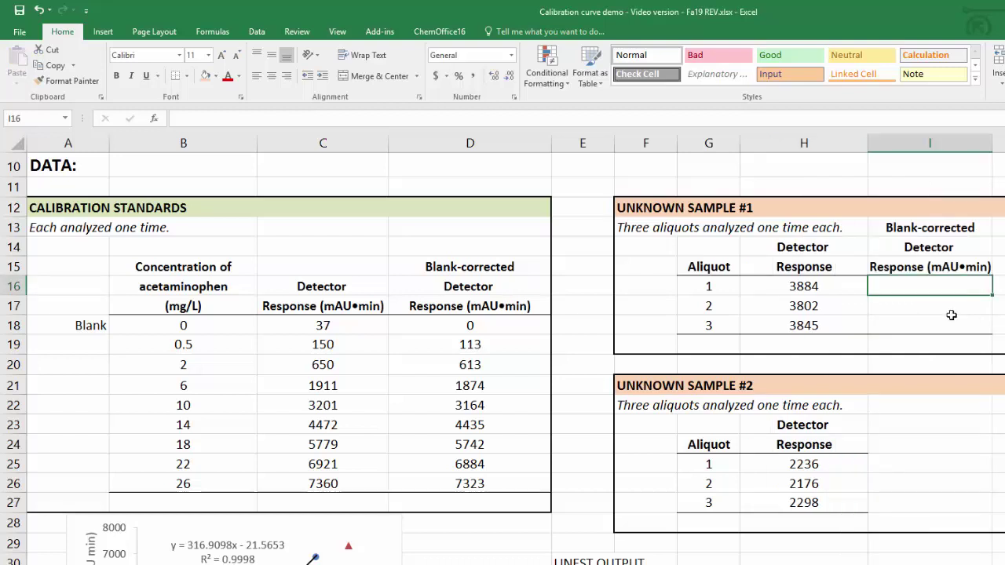
{"action": "type", "text": "="}
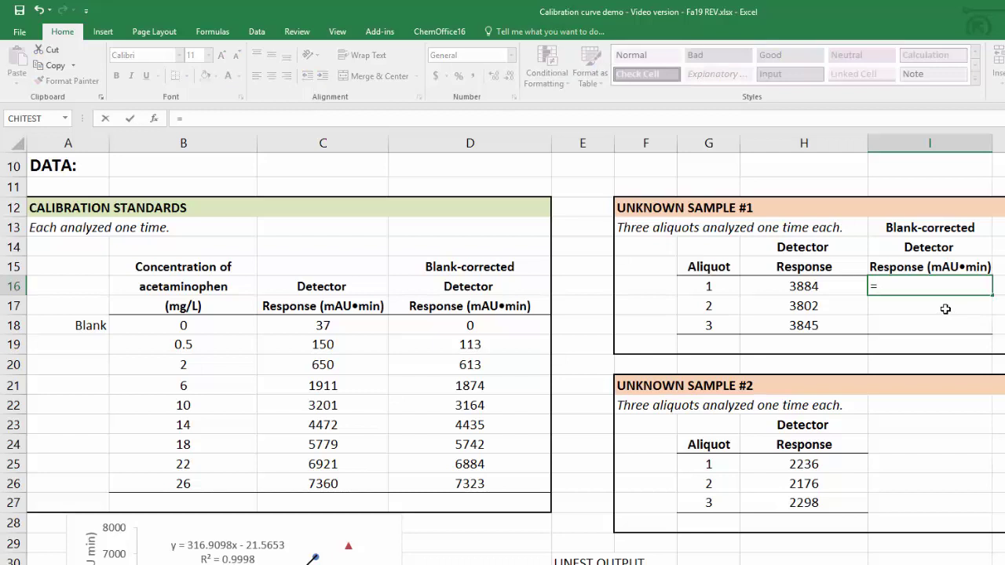
{"action": "left_click", "coordinate": [793, 289]}
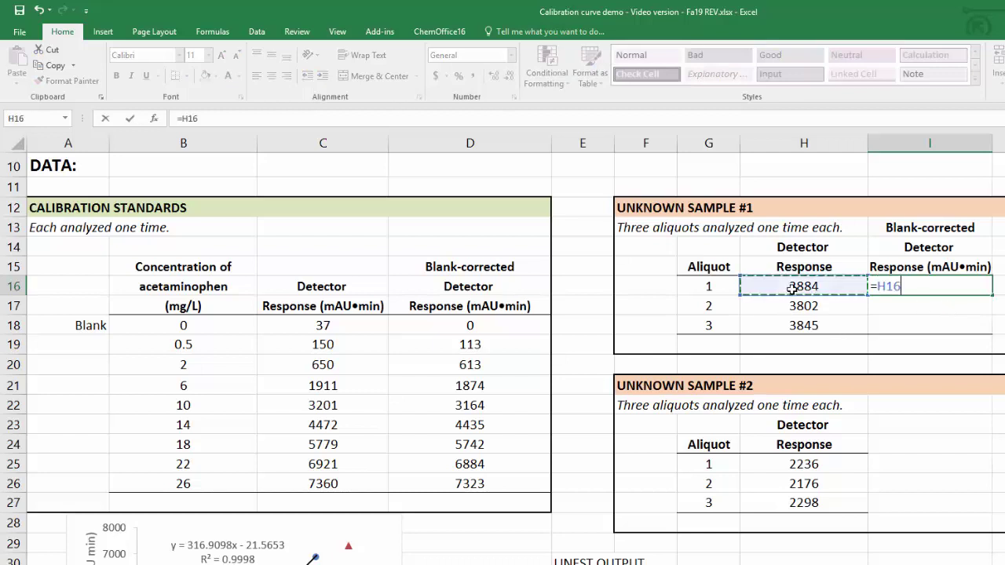
{"action": "type", "text": "-"}
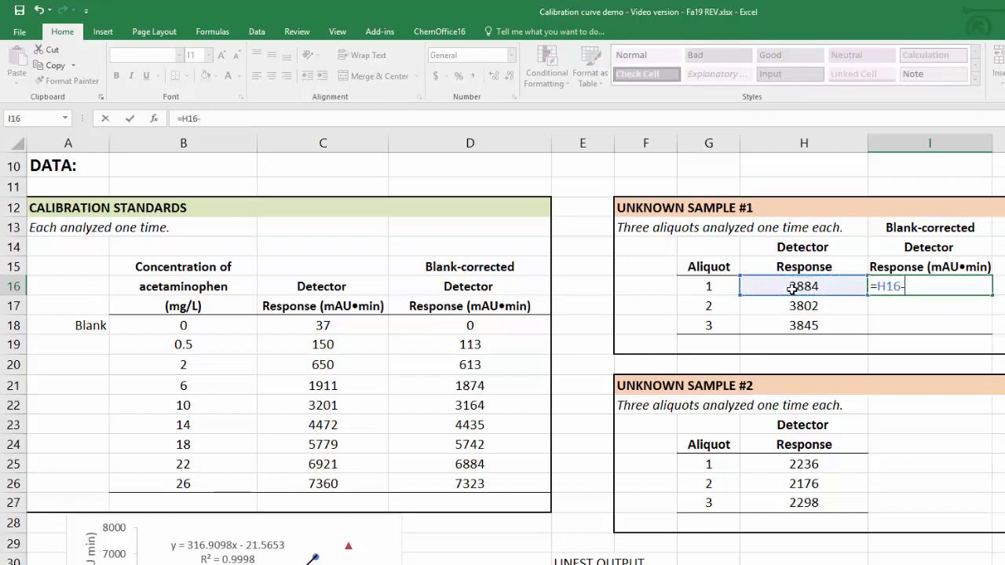
{"action": "left_click", "coordinate": [349, 328]}
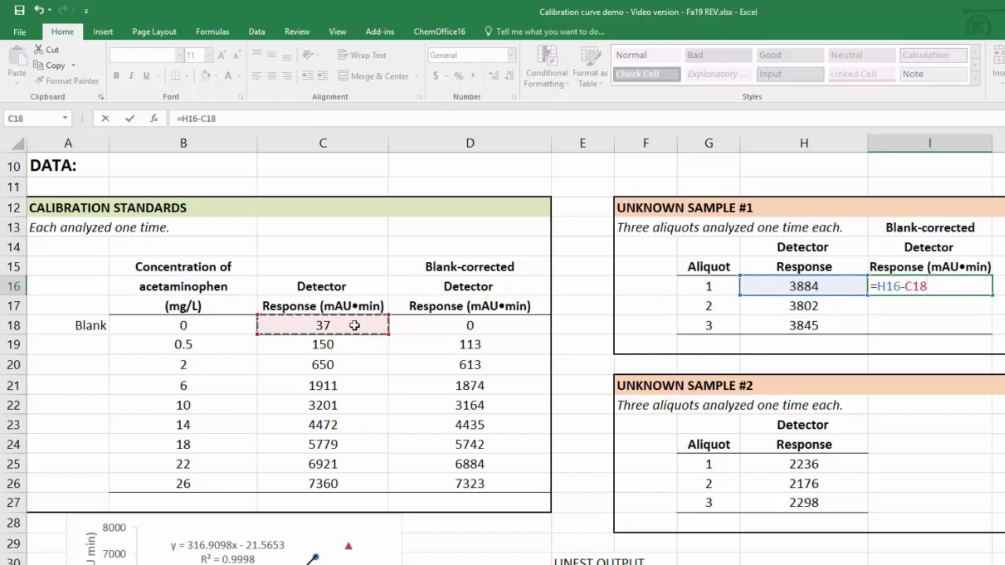
{"action": "key", "text": "F4"}
{"action": "key", "text": "Return"}
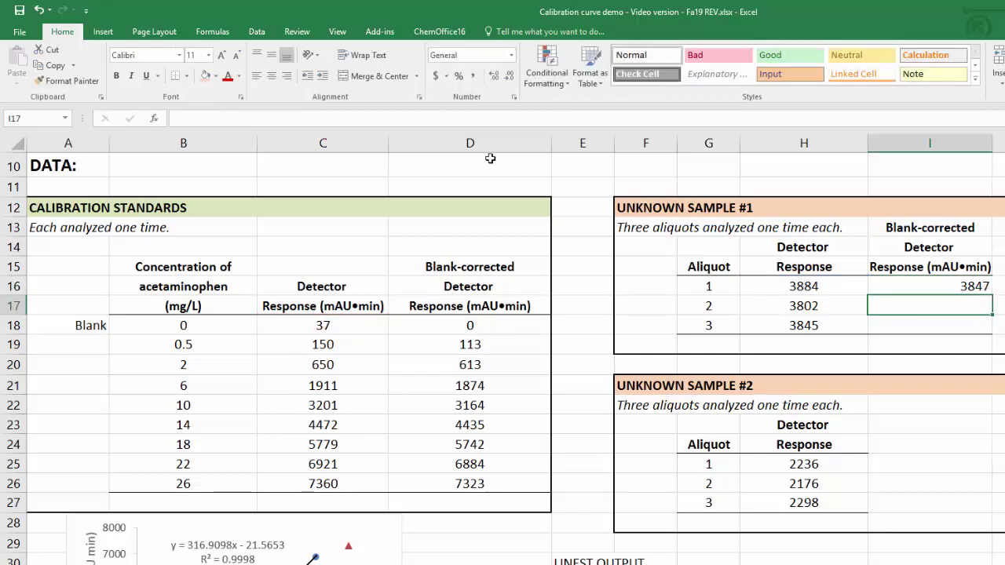
{"action": "left_click", "coordinate": [985, 291]}
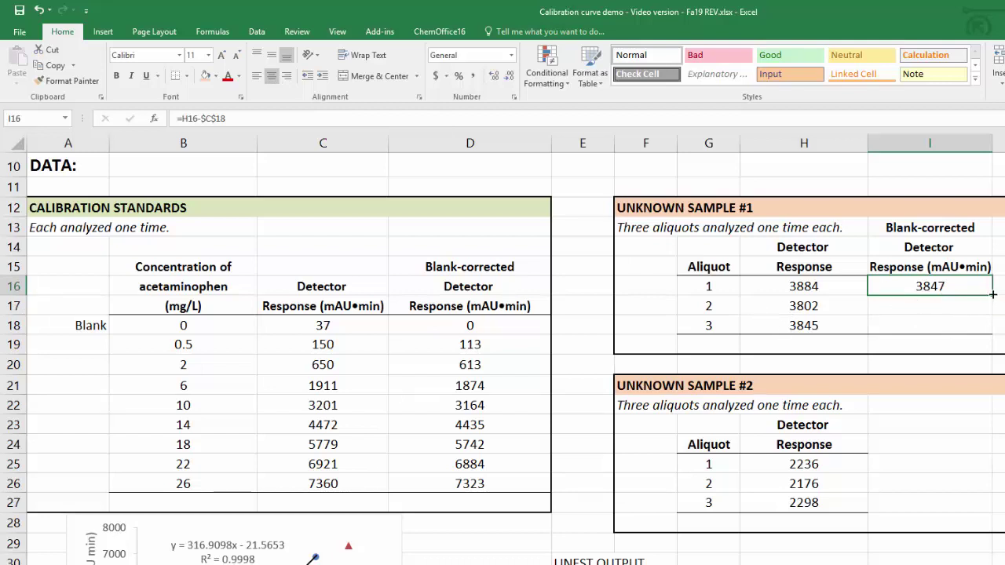
{"action": "left_click_drag", "start_coordinate": [992, 294], "coordinate": [1001, 335]}
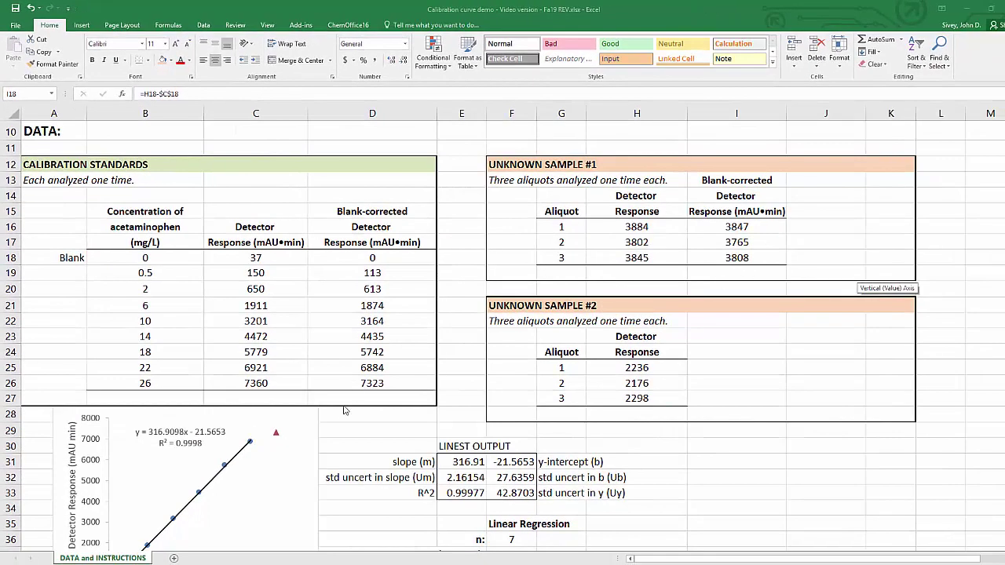
Enter the text note x=(y-b)/m in J19, below Unknown Sample #1's acetaminophen concentration column
{"action": "scroll", "coordinate": [357, 414], "scroll_direction": "down", "scroll_amount": 2}
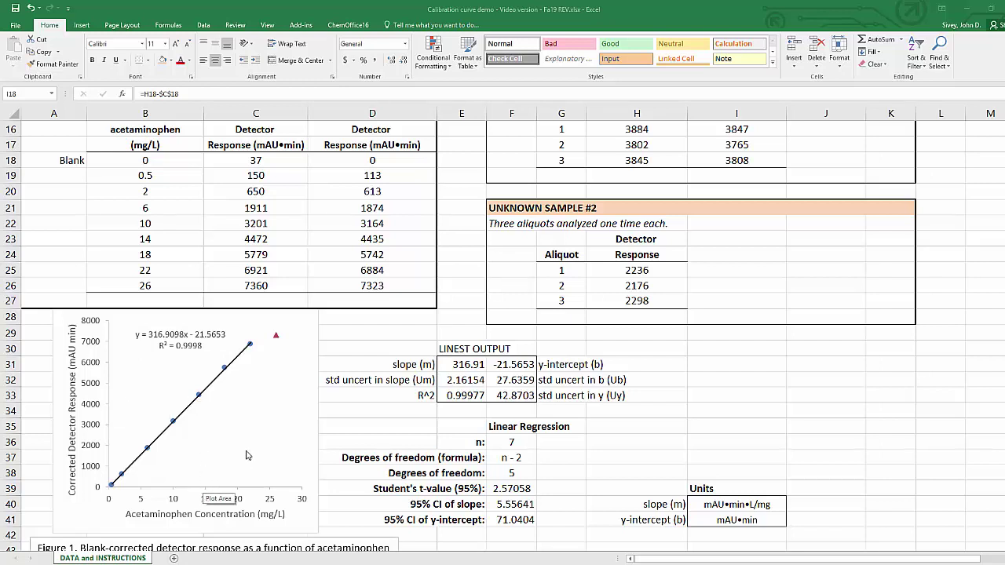
{"action": "scroll", "coordinate": [248, 456], "scroll_direction": "up", "scroll_amount": 3}
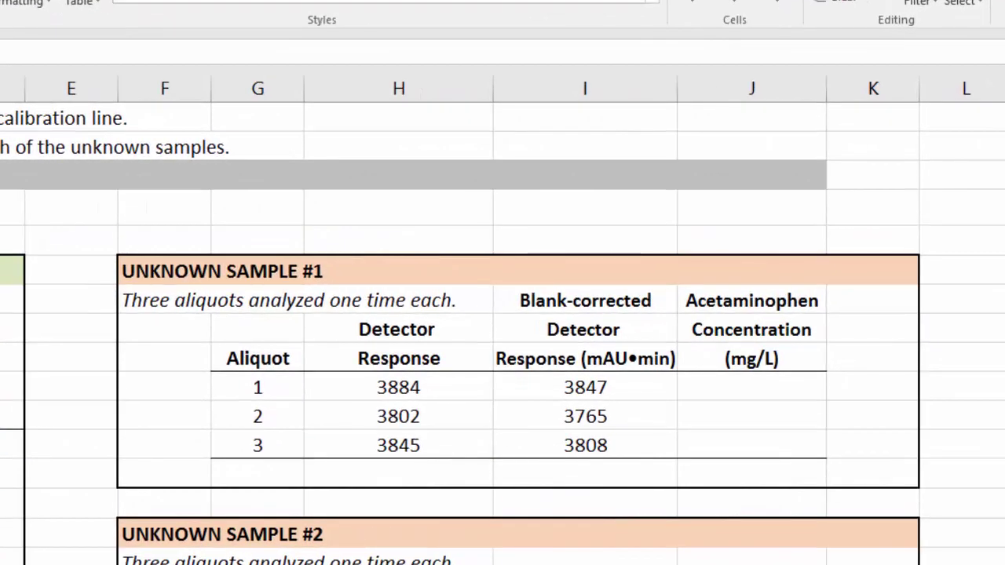
{"action": "left_click", "coordinate": [728, 482]}
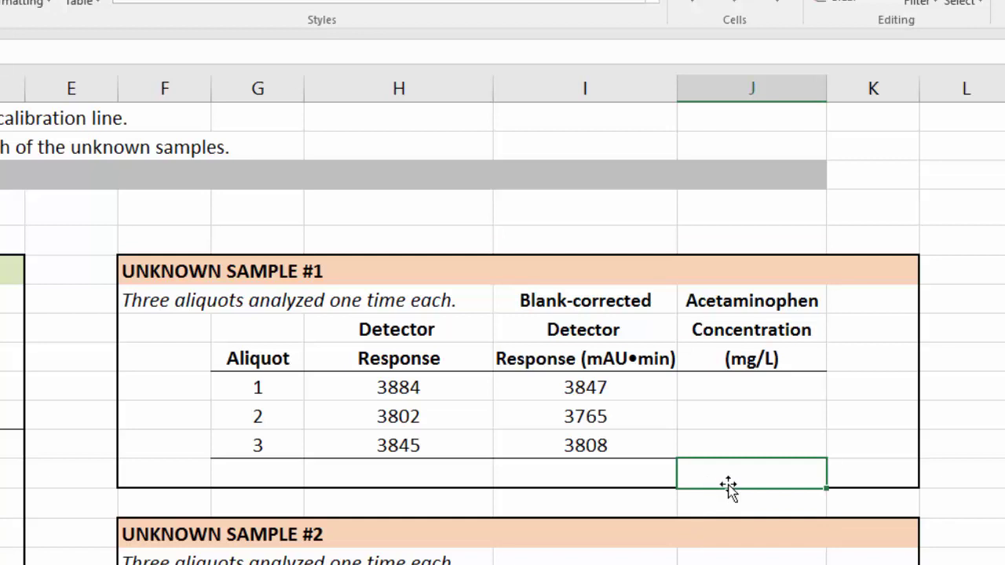
{"action": "type", "text": "'x"}
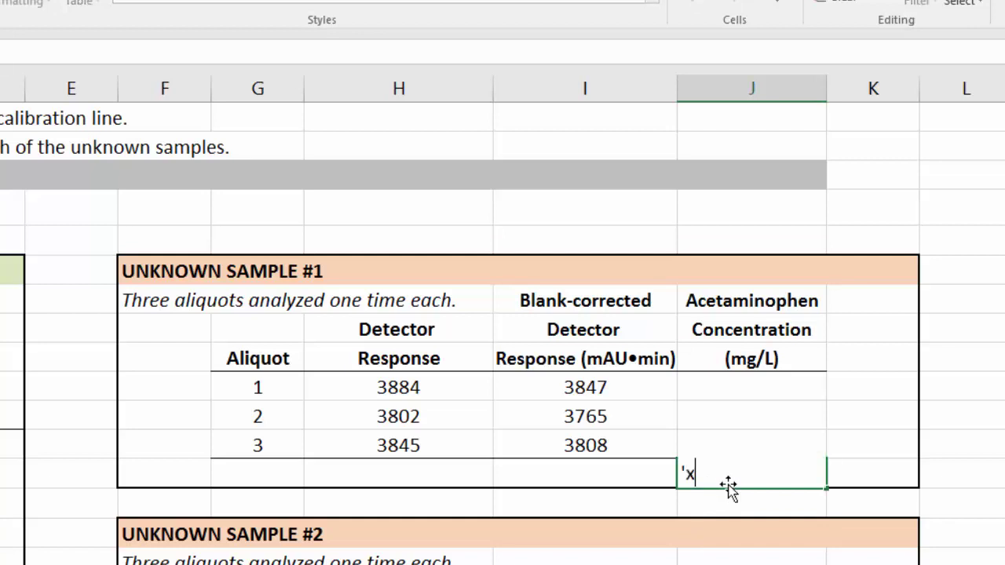
{"action": "type", "text": "=(y-b)/m"}
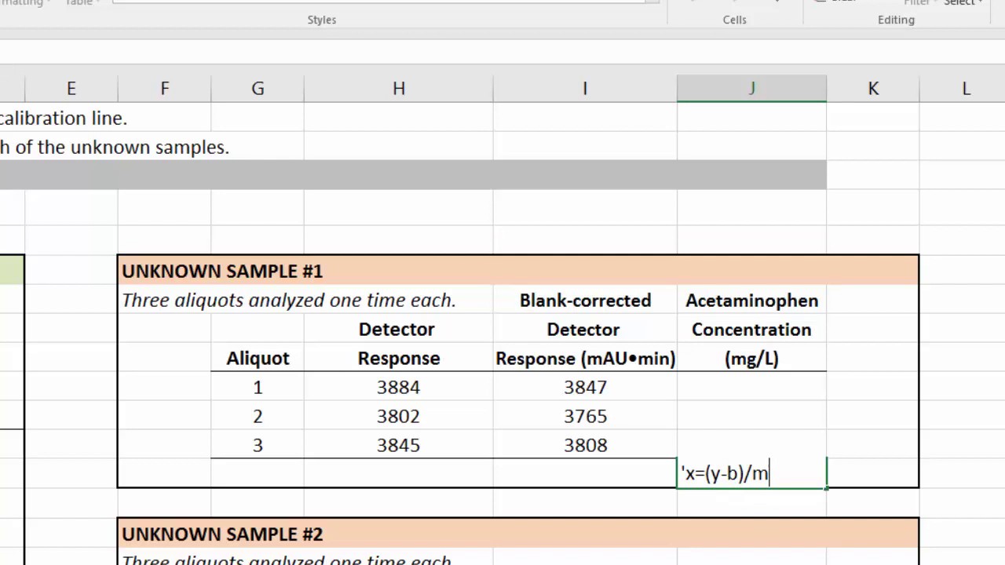
{"action": "key", "text": "Return"}
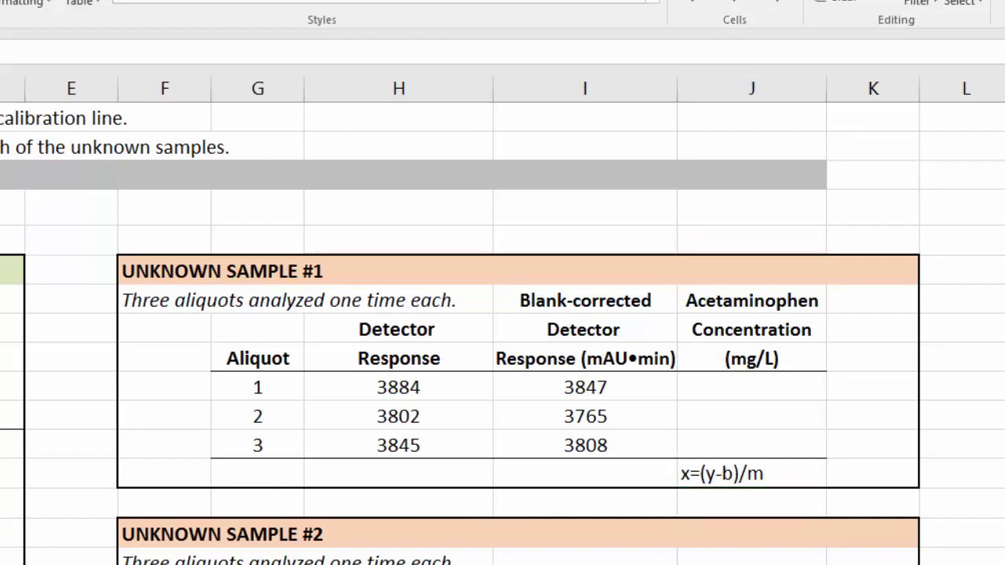
Calculate the acetaminophen concentration of Unknown Sample #1's first aliquot in J16 with =(I16-$F$31)/$E$31
{"action": "left_click", "coordinate": [760, 388]}
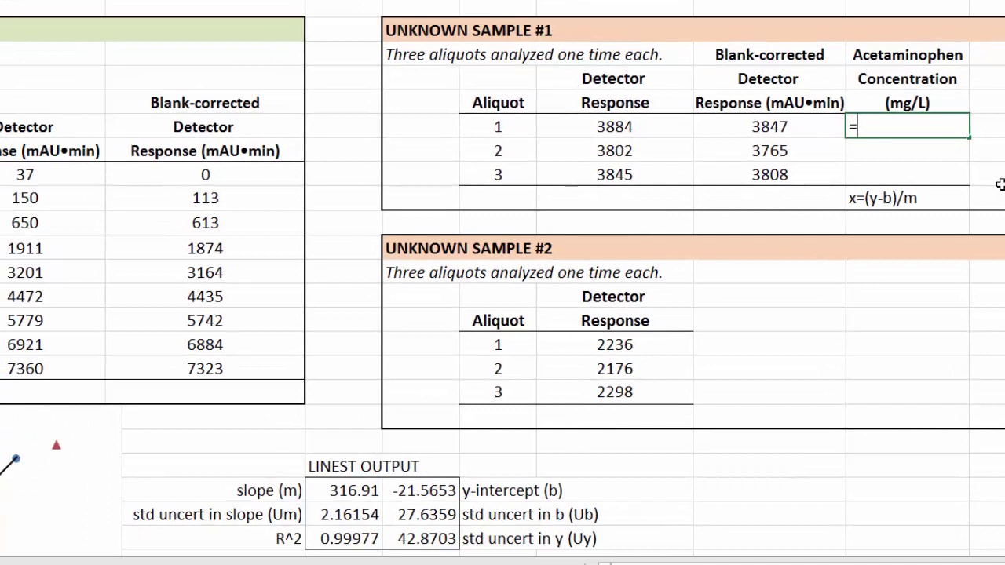
{"action": "type", "text": "("}
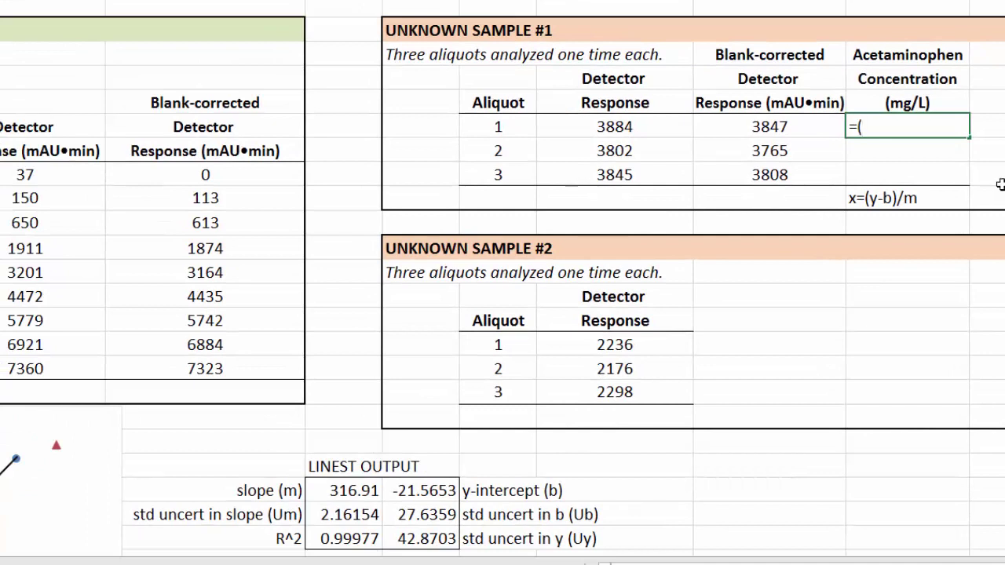
{"action": "left_click", "coordinate": [793, 127]}
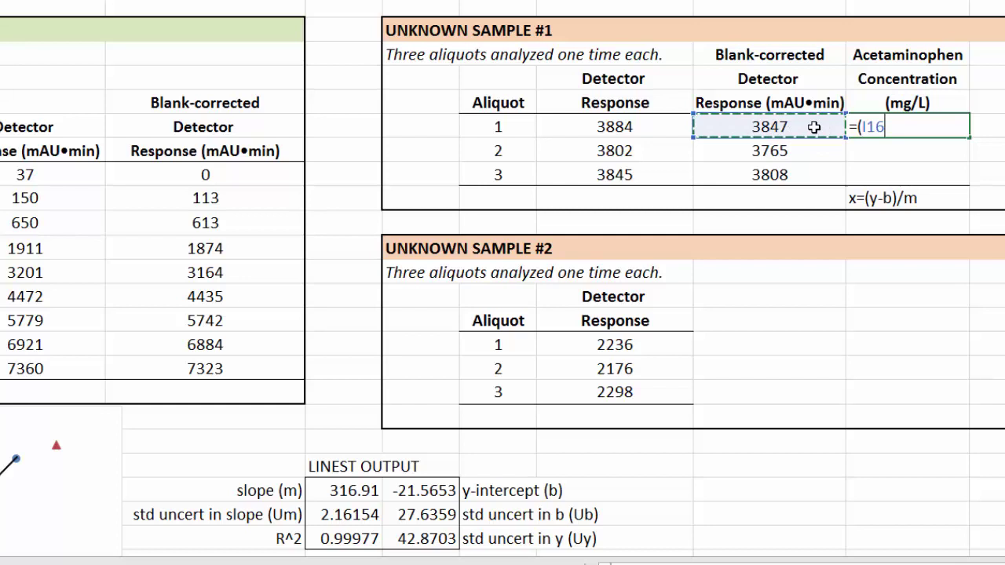
{"action": "type", "text": "-"}
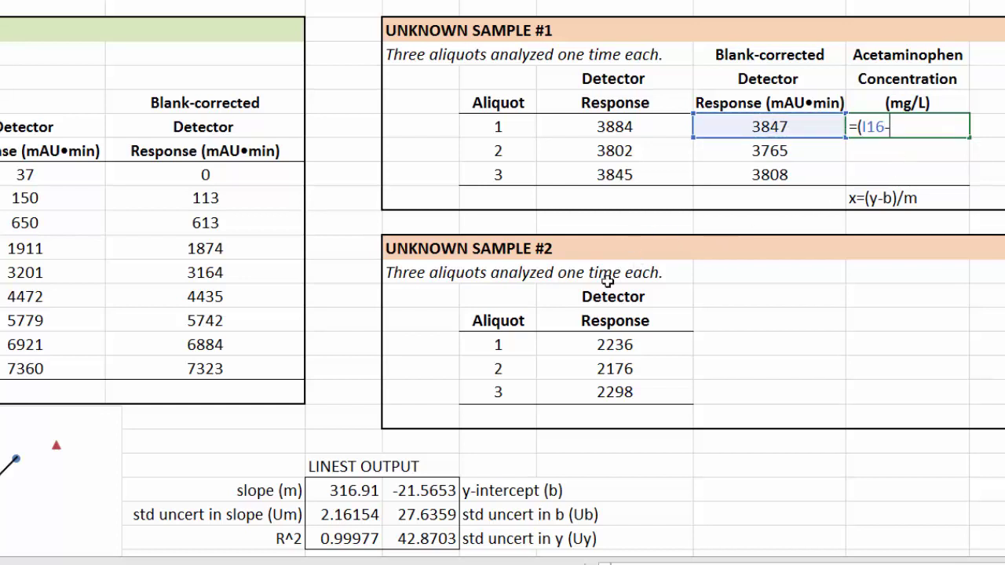
{"action": "left_click", "coordinate": [422, 490]}
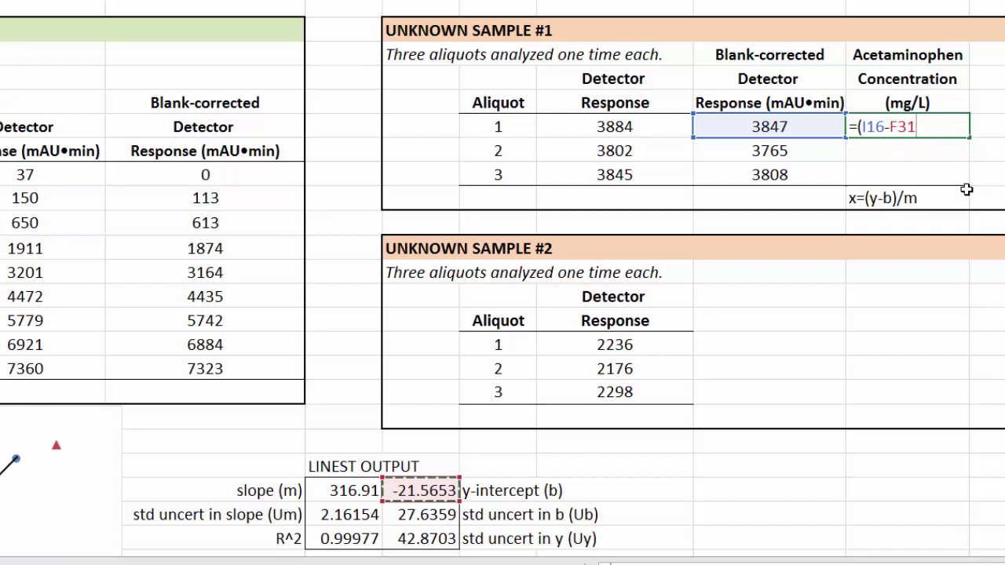
{"action": "key", "text": "F4"}
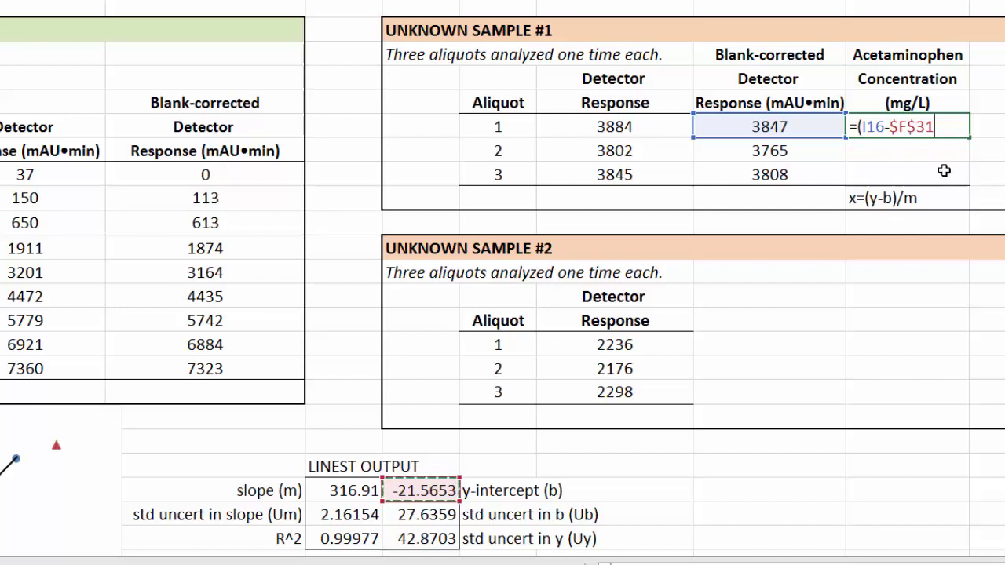
{"action": "type", "text": ")"}
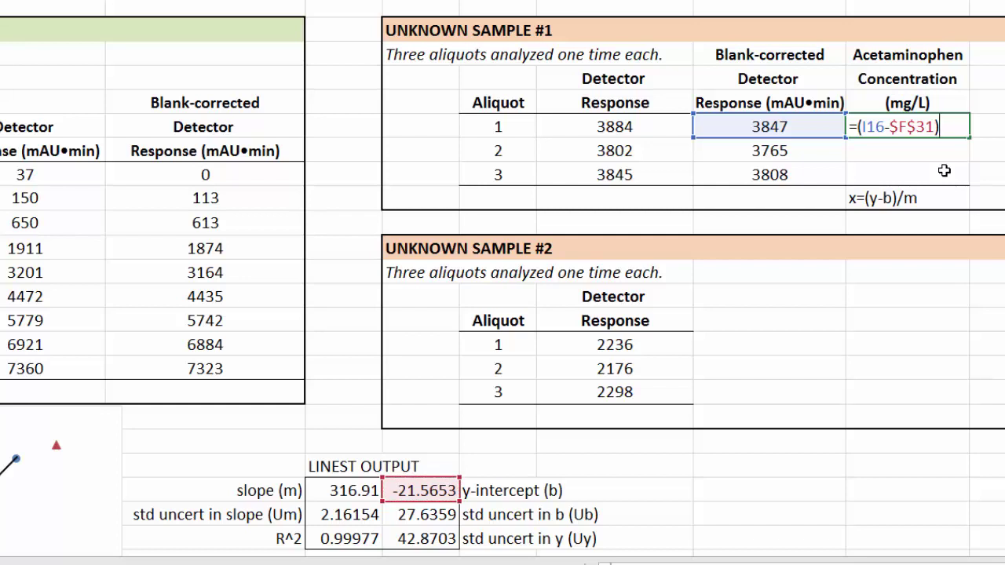
{"action": "type", "text": "/"}
{"action": "left_click", "coordinate": [347, 490]}
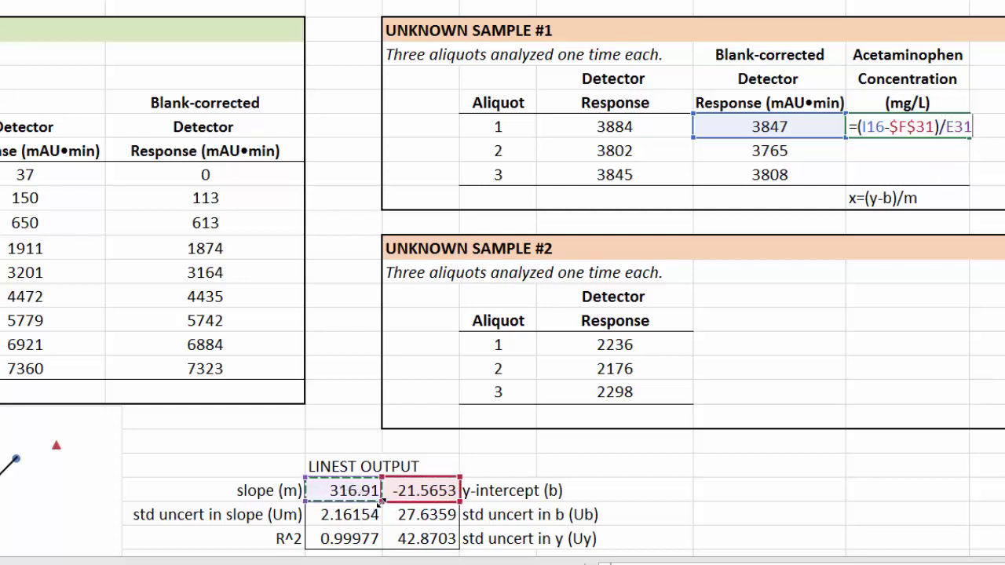
{"action": "key", "text": "F4"}
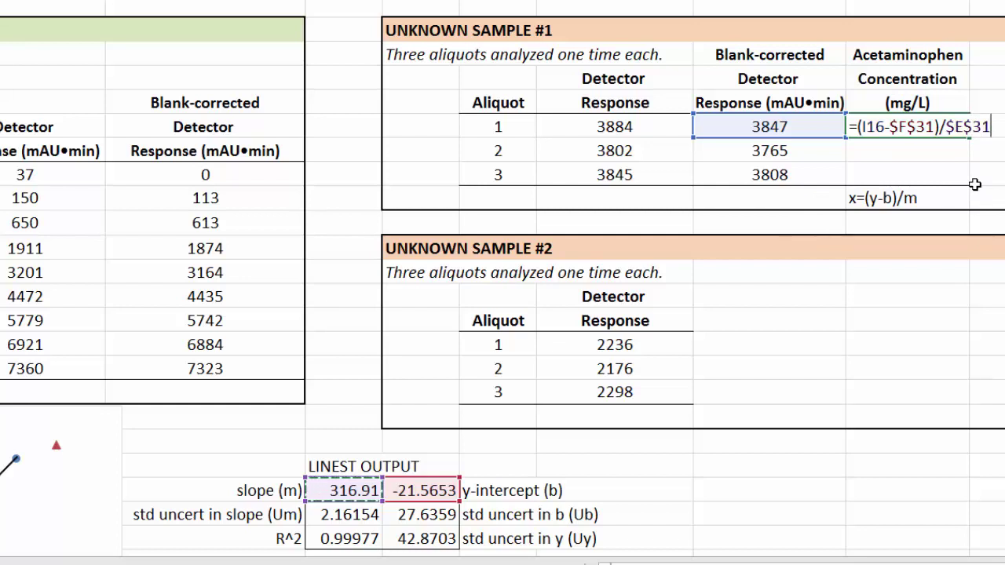
{"action": "key", "text": "ctrl+Return"}
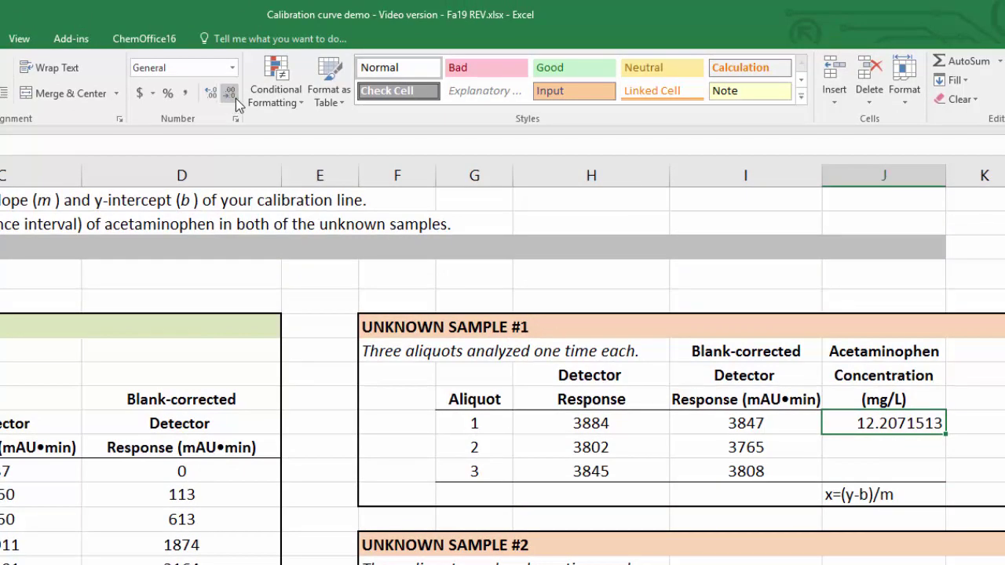
Show the J16 concentration with four decimal places and fill its formula down to J18
{"action": "left_click", "coordinate": [227, 95]}
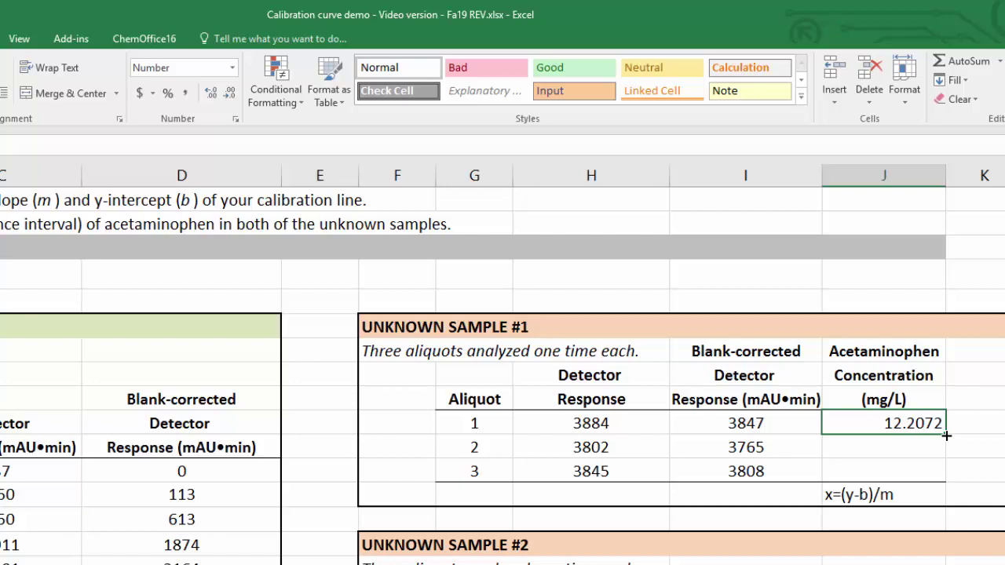
{"action": "left_click_drag", "start_coordinate": [947, 435], "coordinate": [957, 481]}
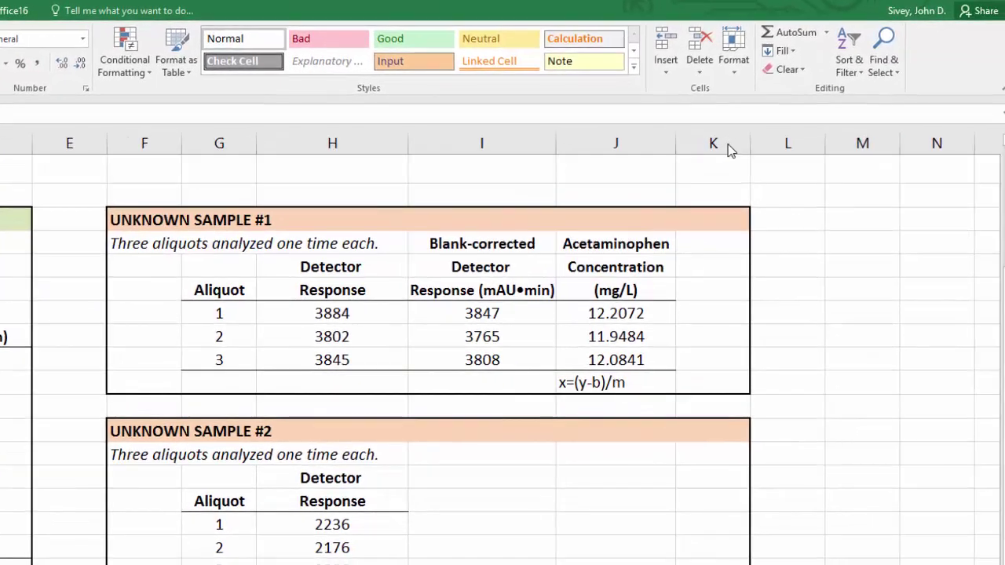
Insert two new columns at column K, directly after the acetaminophen concentration column
{"action": "right_click", "coordinate": [729, 149]}
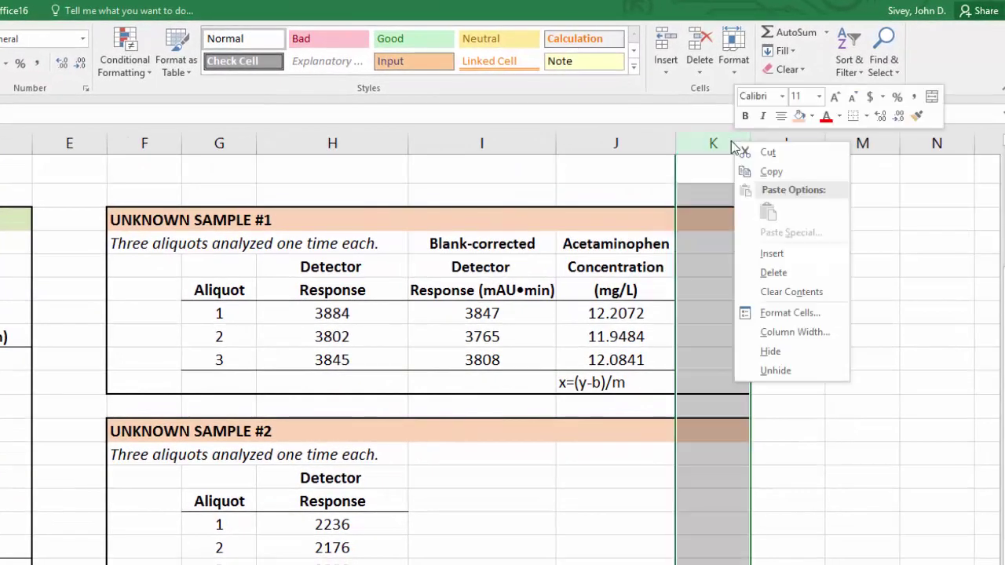
{"action": "left_click", "coordinate": [814, 254]}
{"action": "right_click", "coordinate": [758, 141]}
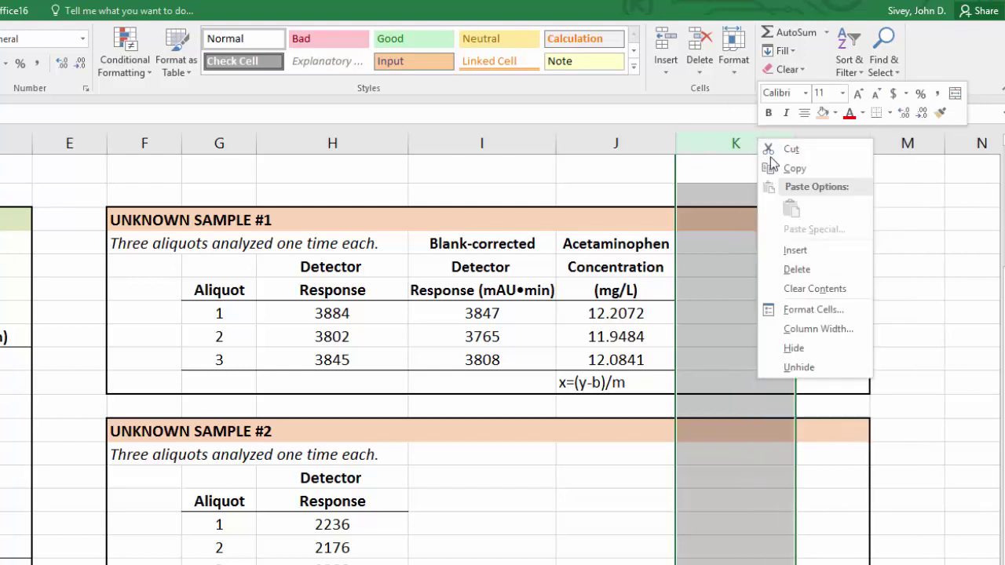
{"action": "left_click", "coordinate": [821, 270]}
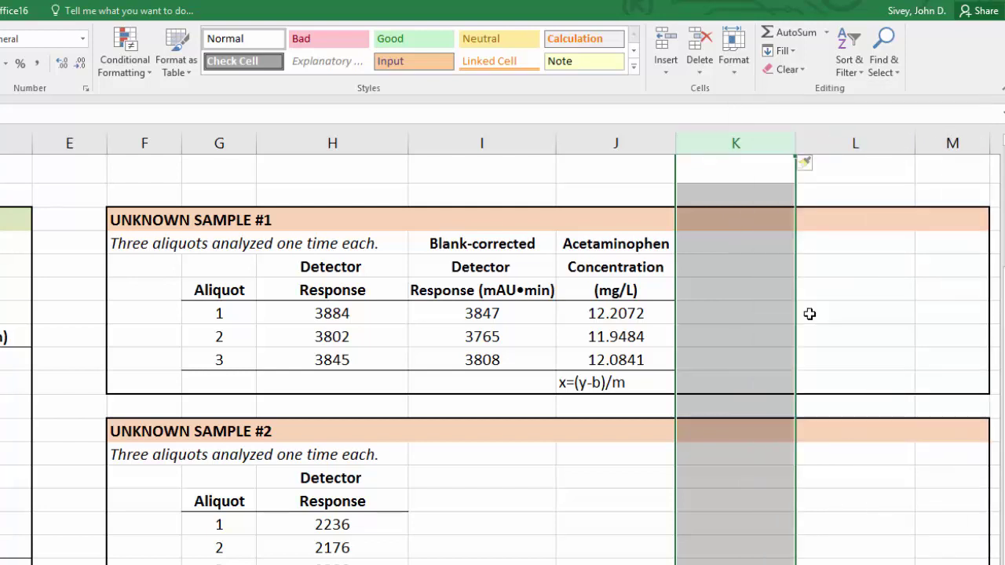
{"action": "left_click", "coordinate": [828, 296]}
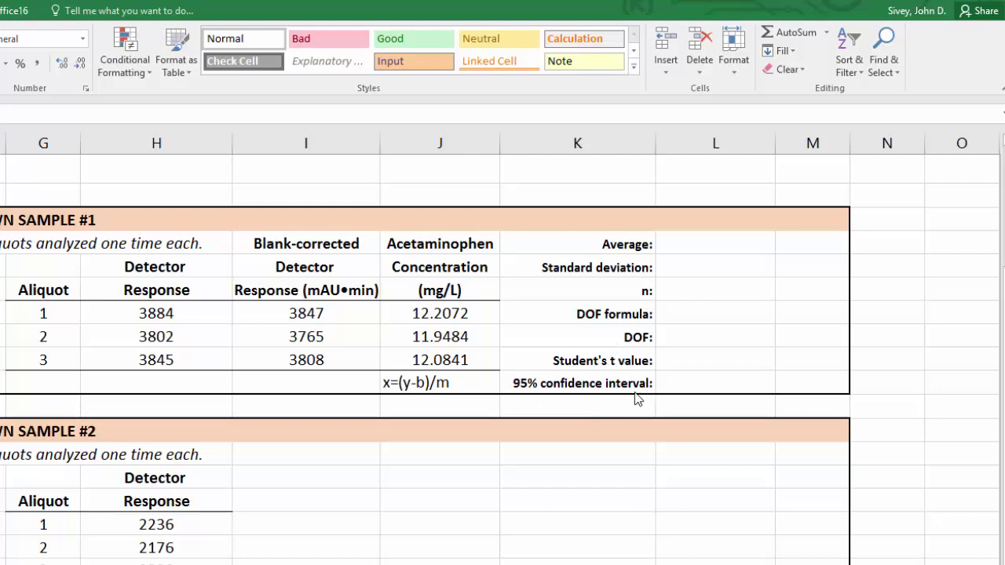
Calculate Unknown Sample #1's average acetaminophen concentration in L13 with =AVERAGE(J16:J18)
{"action": "left_click", "coordinate": [720, 245]}
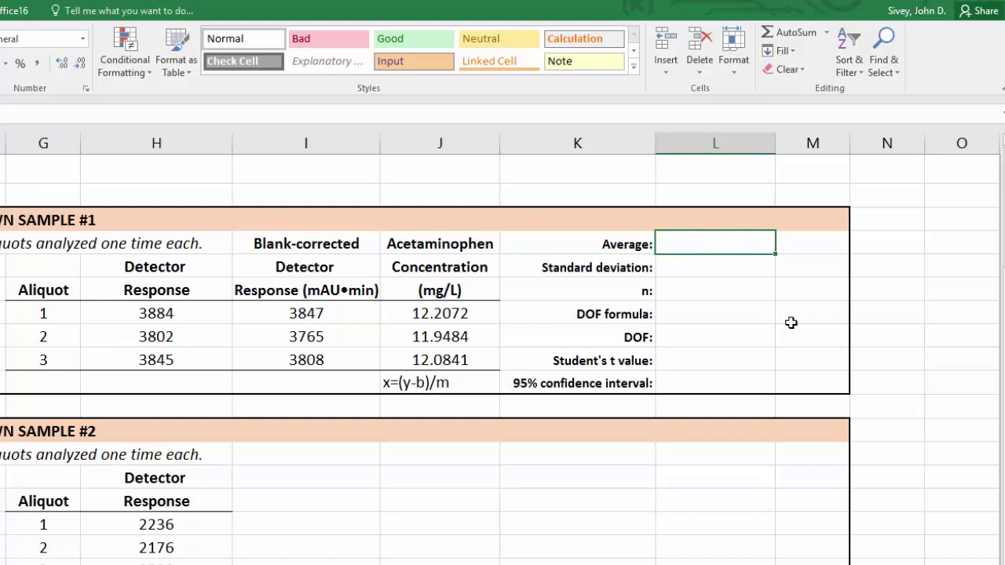
{"action": "type", "text": "="}
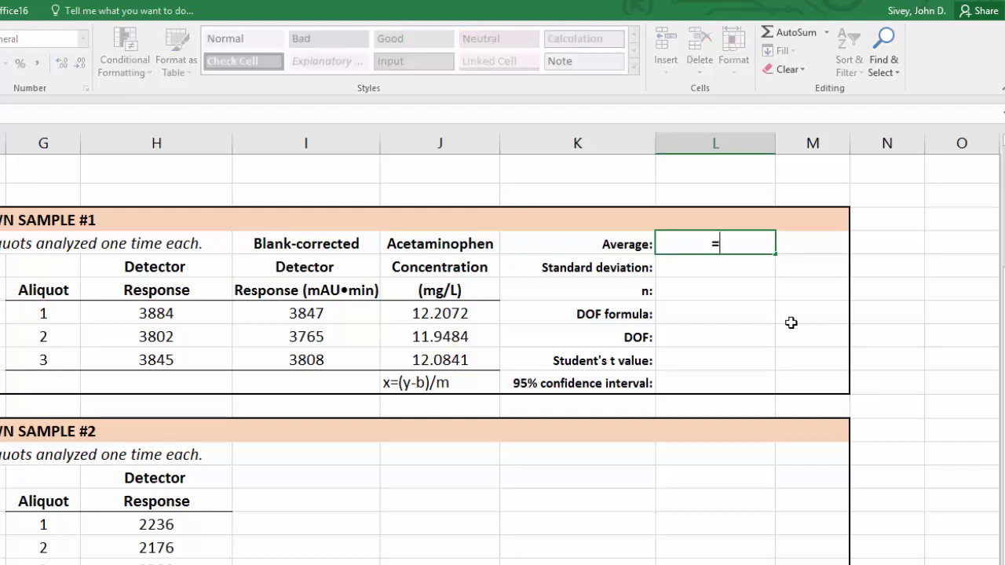
{"action": "type", "text": "AVERAGE("}
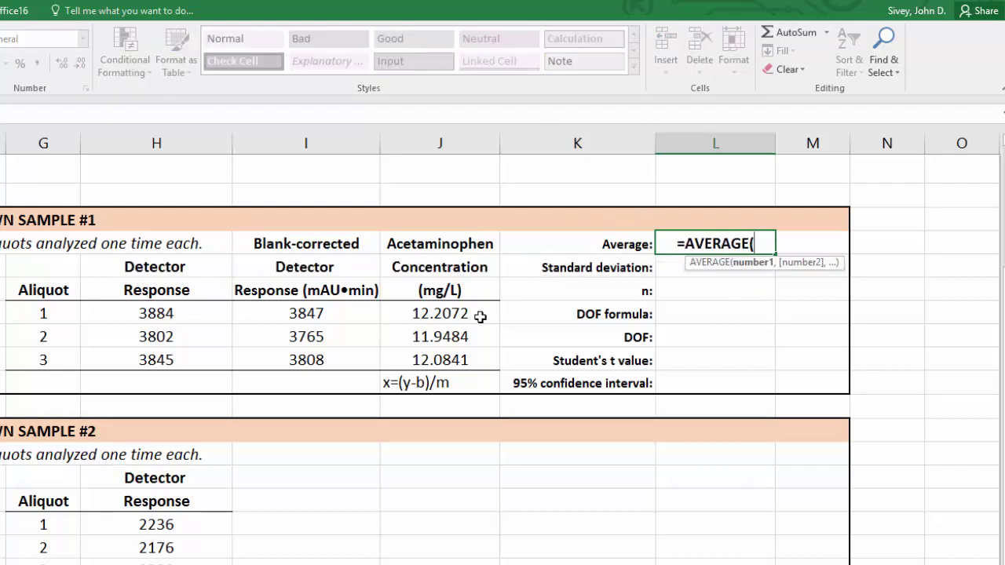
{"action": "left_click_drag", "start_coordinate": [479, 313], "coordinate": [472, 365]}
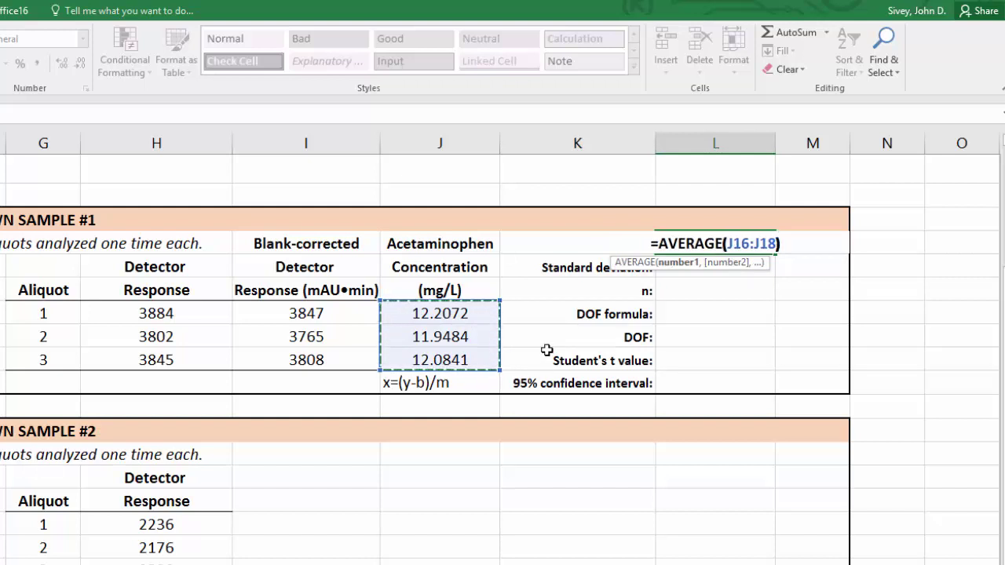
{"action": "type", "text": ")"}
{"action": "key", "text": "Return"}
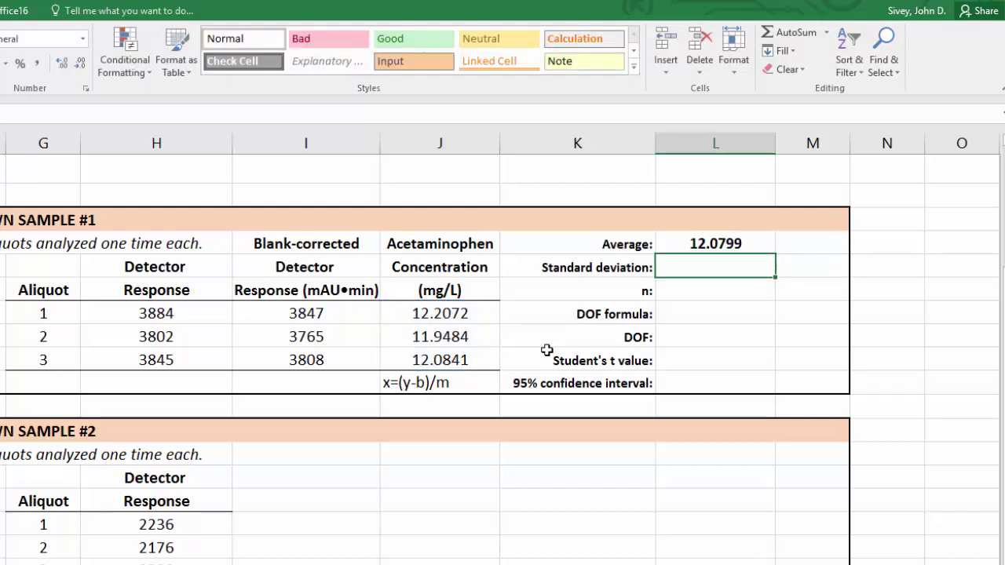
Calculate the standard deviation of Unknown Sample #1's acetaminophen concentrations in L14 with =STDEV(J16:J18)
{"action": "type", "text": "=STD"}
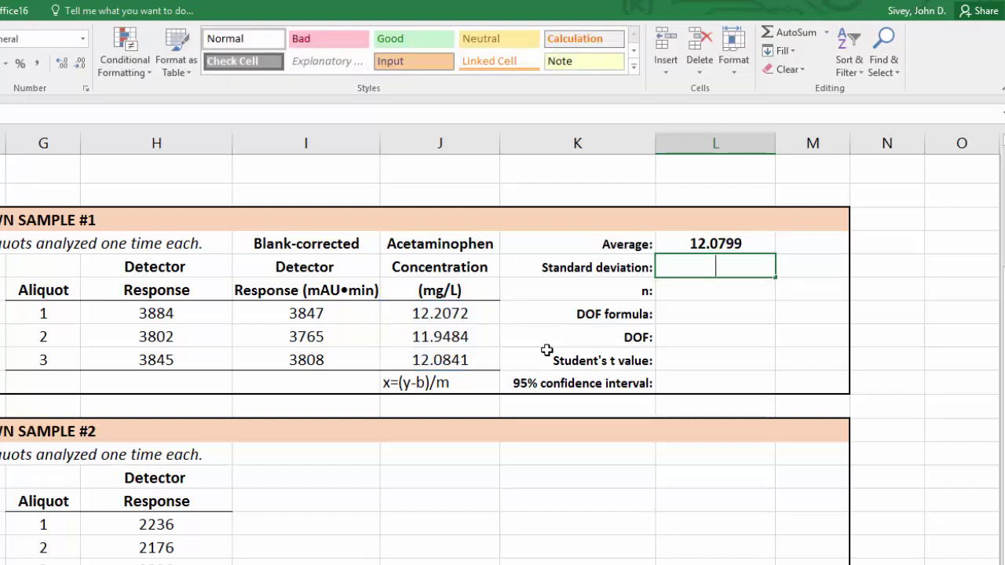
{"action": "type", "text": "EV("}
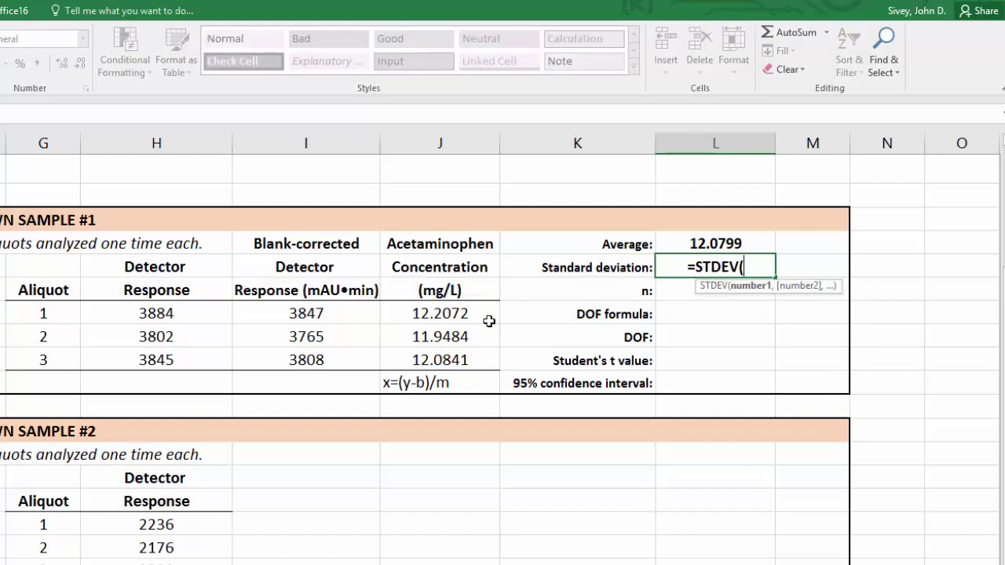
{"action": "left_click_drag", "start_coordinate": [479, 314], "coordinate": [478, 352]}
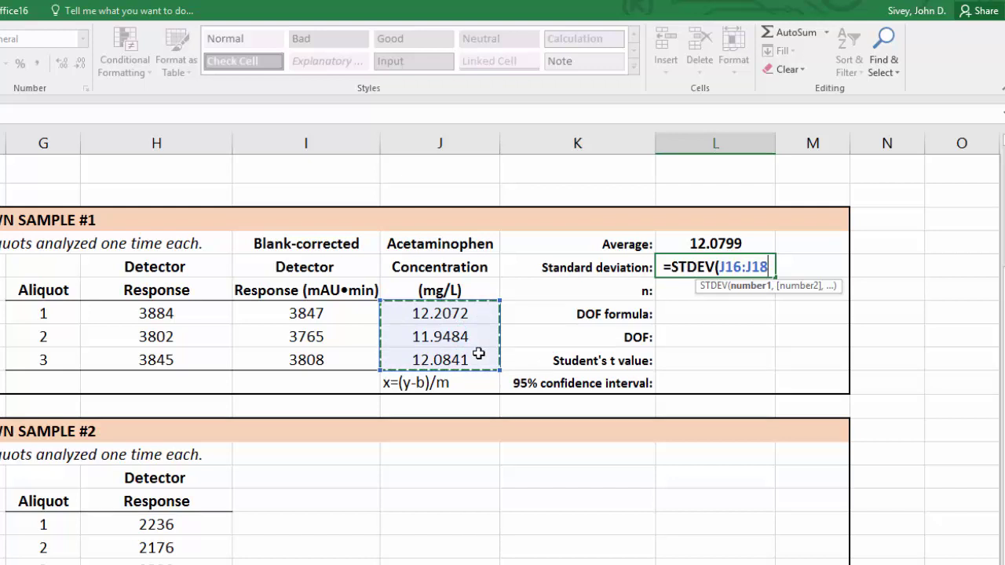
{"action": "type", "text": ")"}
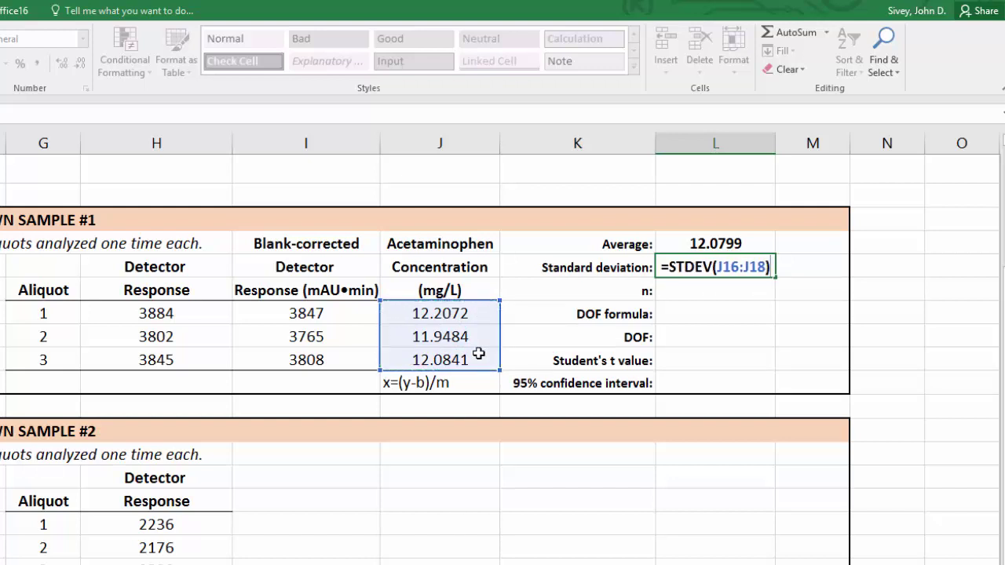
{"action": "key", "text": "Return"}
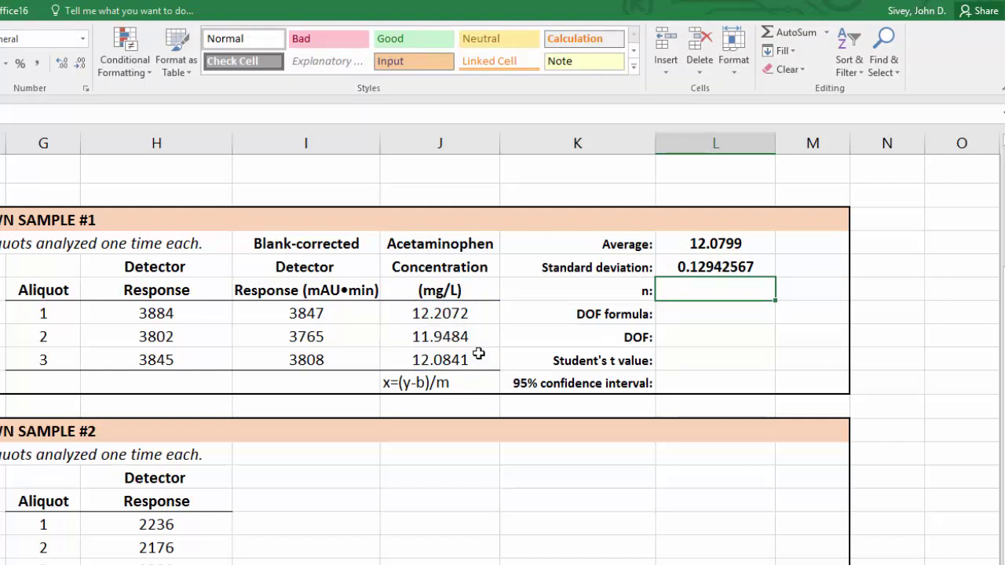
Count Unknown Sample #1's concentration values for n in L15 with =COUNT(J16:J18)
{"action": "type", "text": "=COUNT("}
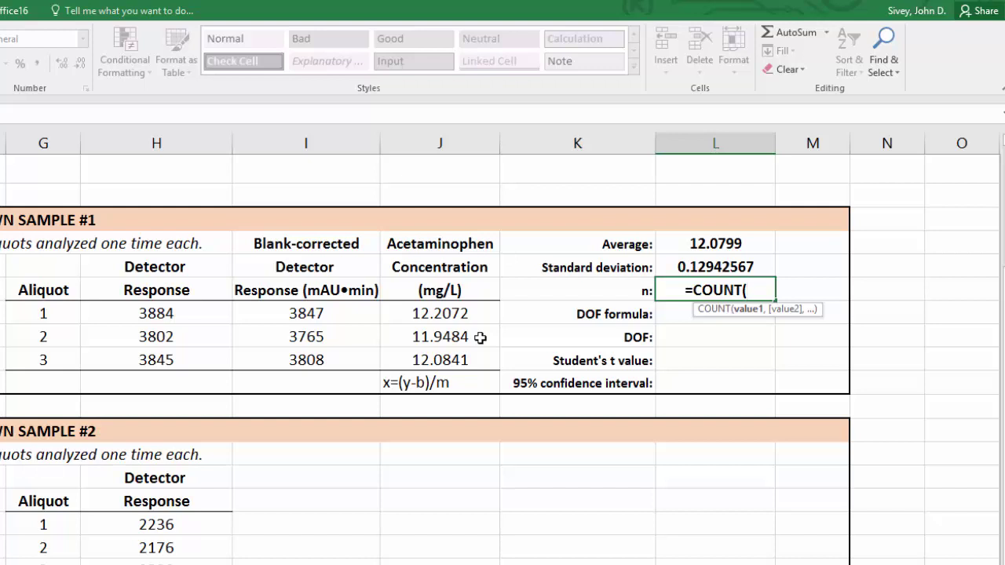
{"action": "left_click_drag", "start_coordinate": [472, 314], "coordinate": [469, 359]}
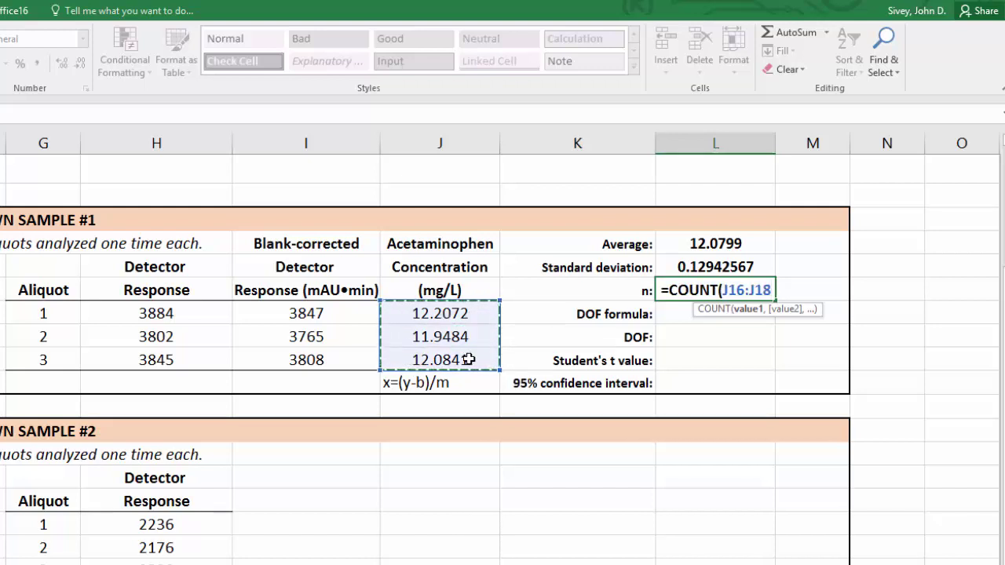
{"action": "type", "text": ")"}
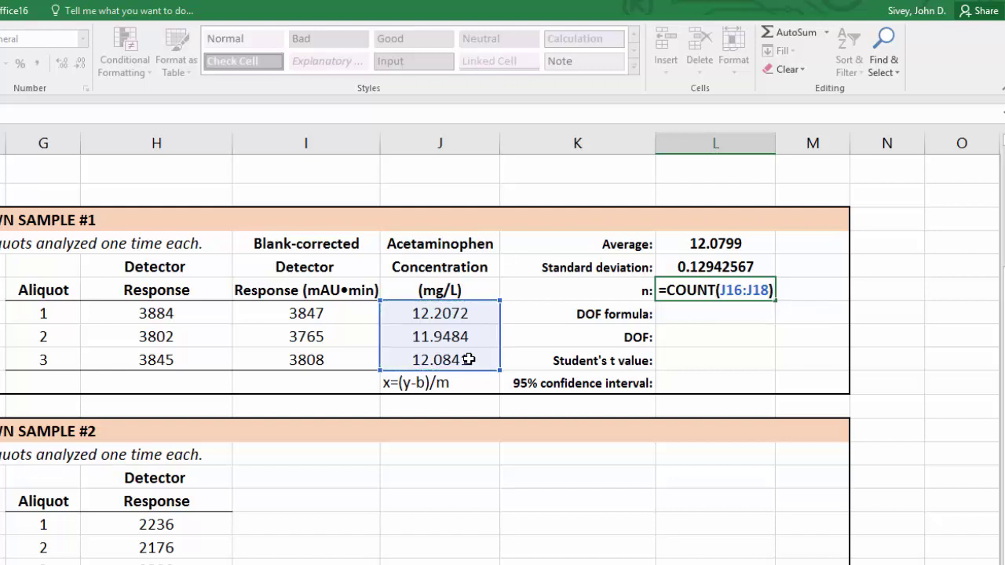
{"action": "key", "text": "Return"}
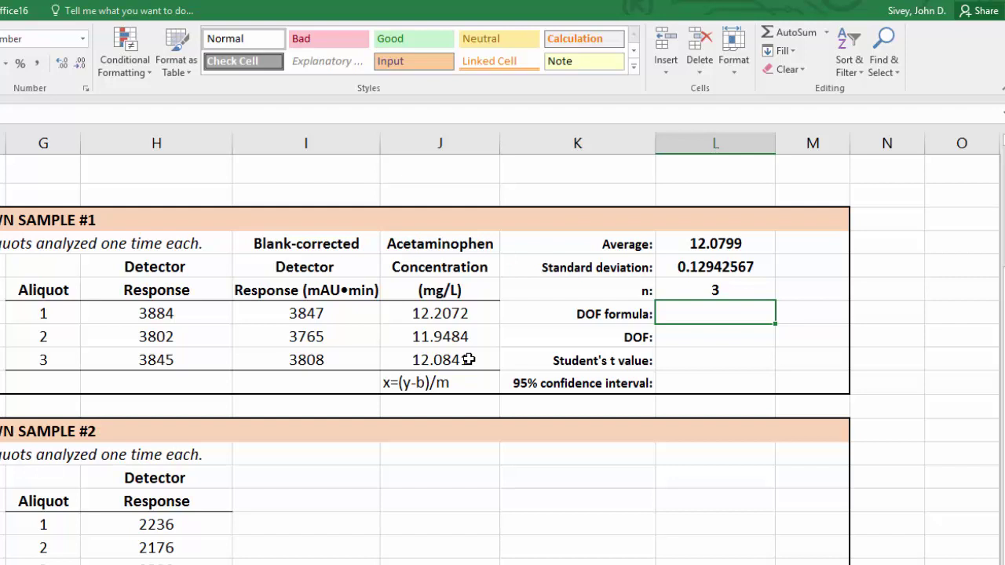
Enter n - 1 as the DOF formula in L16 and calculate the degrees of freedom in L17 with =L15-1
{"action": "type", "text": "n - 1"}
{"action": "left_click", "coordinate": [739, 337]}
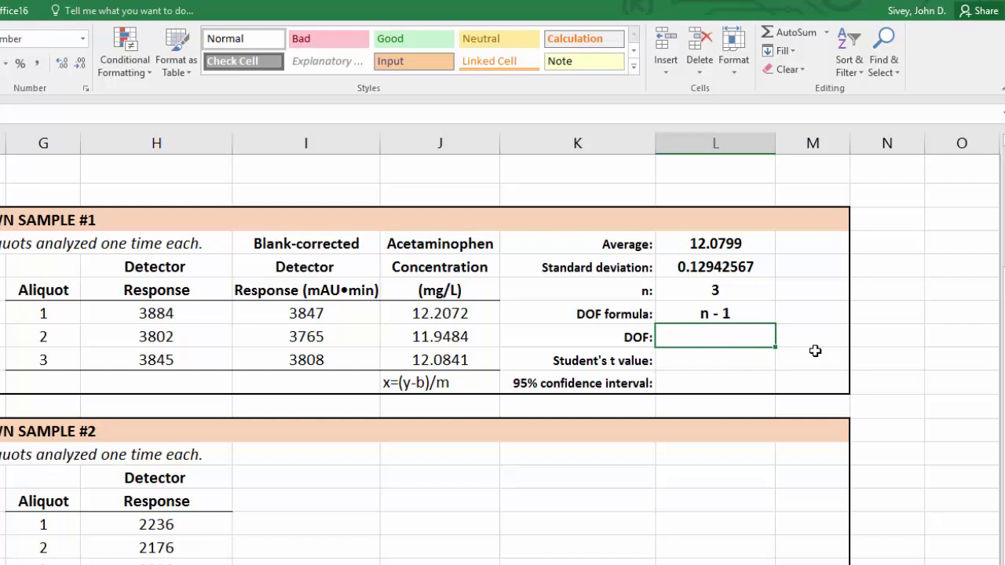
{"action": "type", "text": "="}
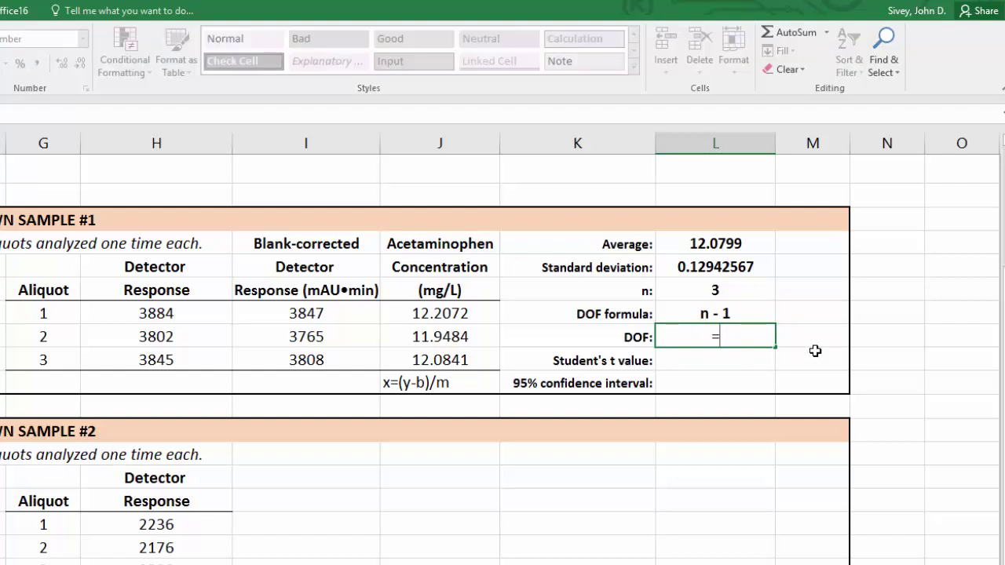
{"action": "left_click", "coordinate": [737, 284]}
{"action": "type", "text": "- "}
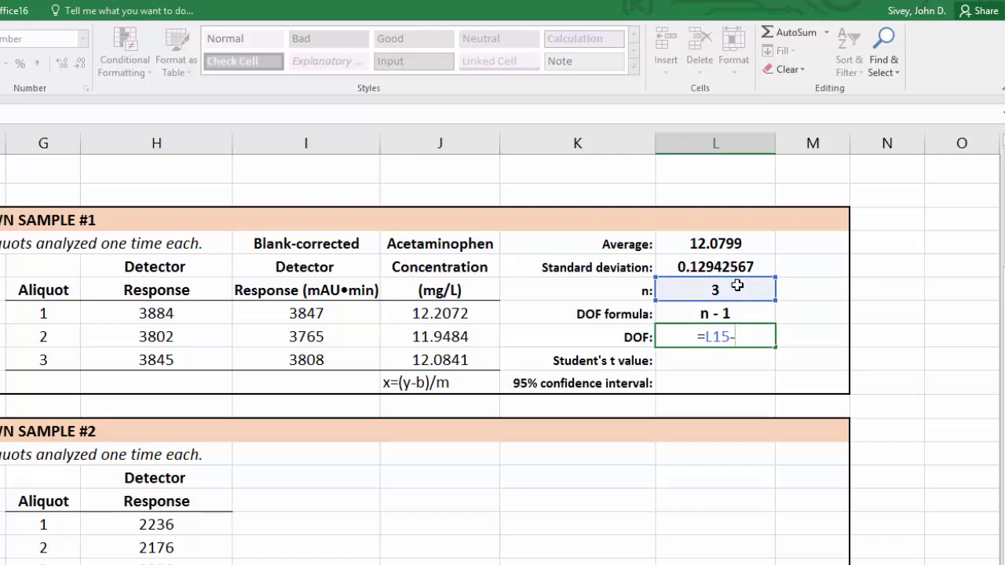
{"action": "type", "text": "1"}
{"action": "key", "text": "Return"}
{"action": "left_click", "coordinate": [731, 334]}
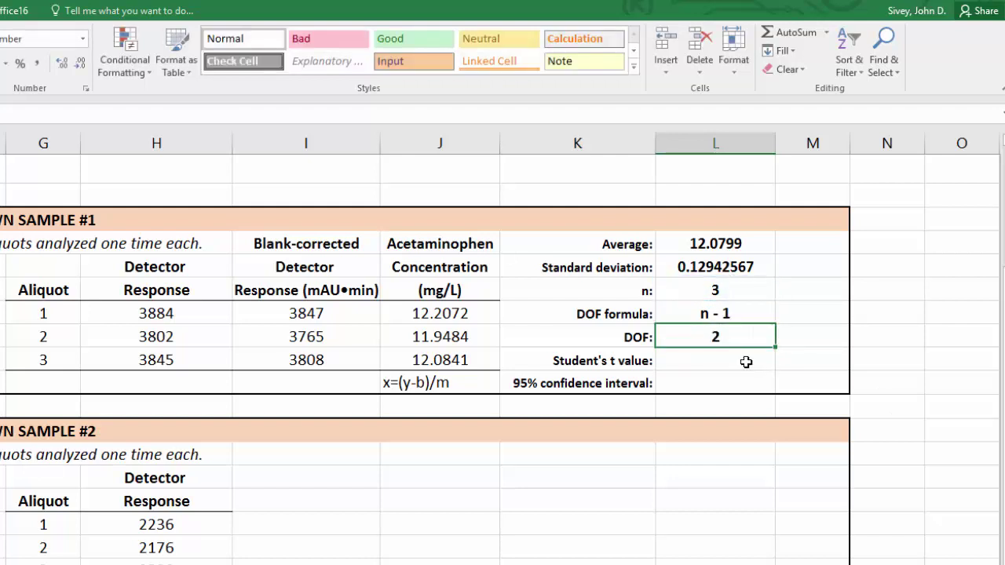
Calculate Unknown Sample #1's Student's t value in L18 with =TINV(.05,L17)
{"action": "left_click", "coordinate": [746, 361]}
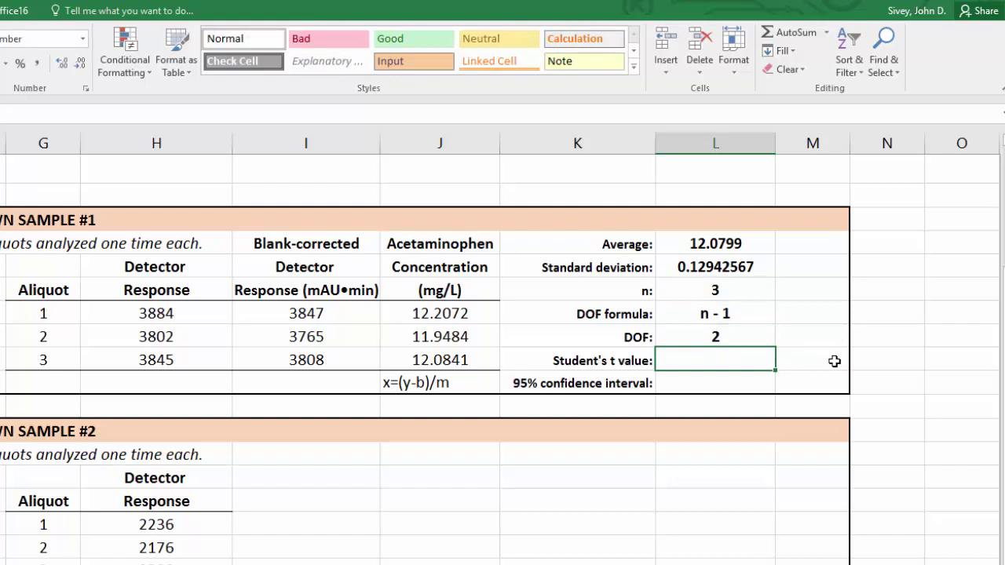
{"action": "type", "text": "="}
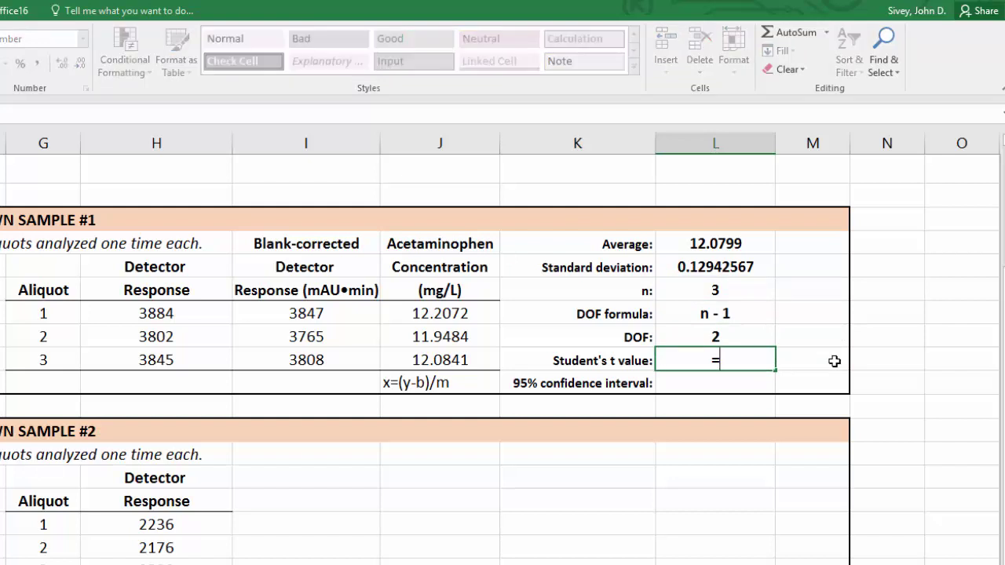
{"action": "type", "text": "TINV("}
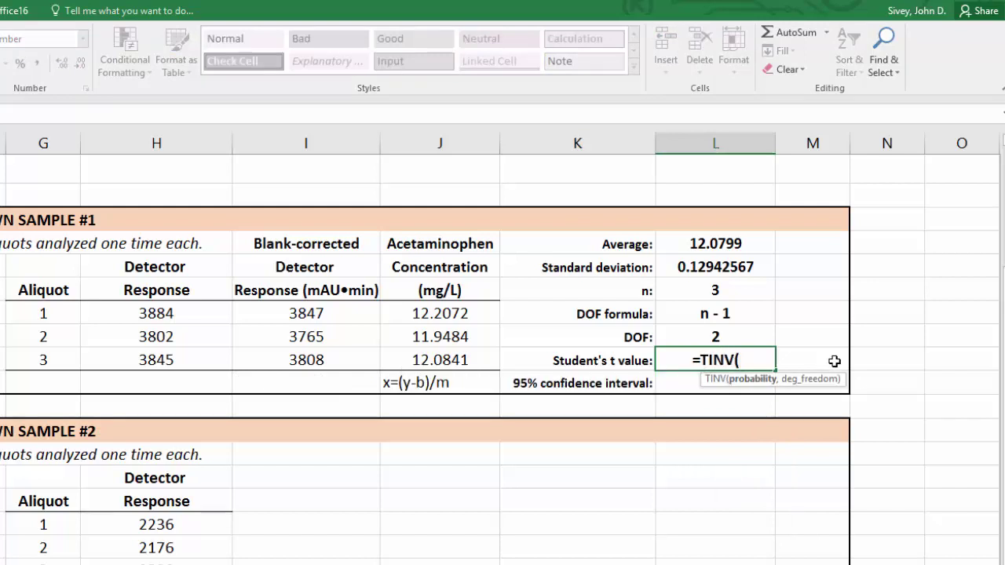
{"action": "type", "text": ".05"}
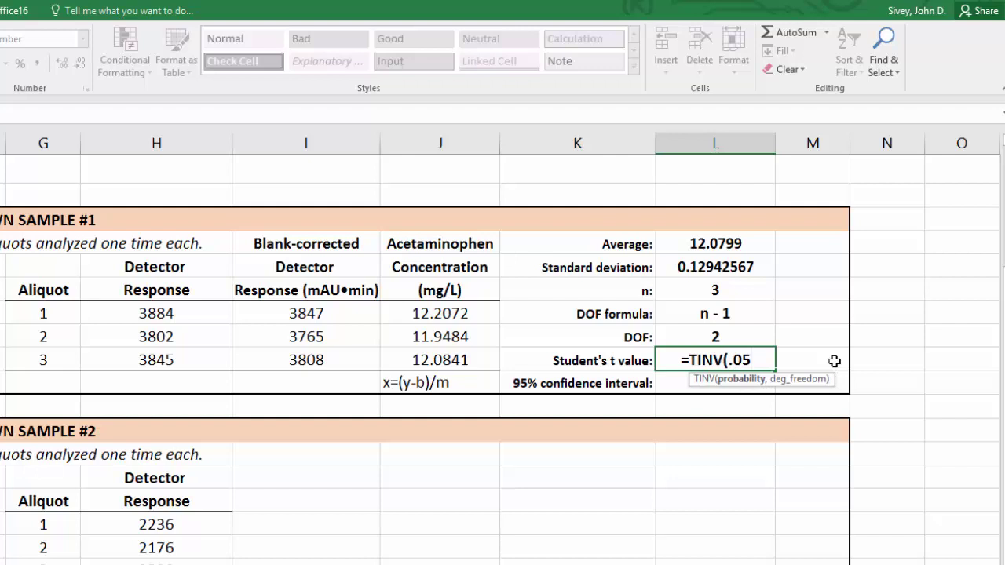
{"action": "type", "text": ","}
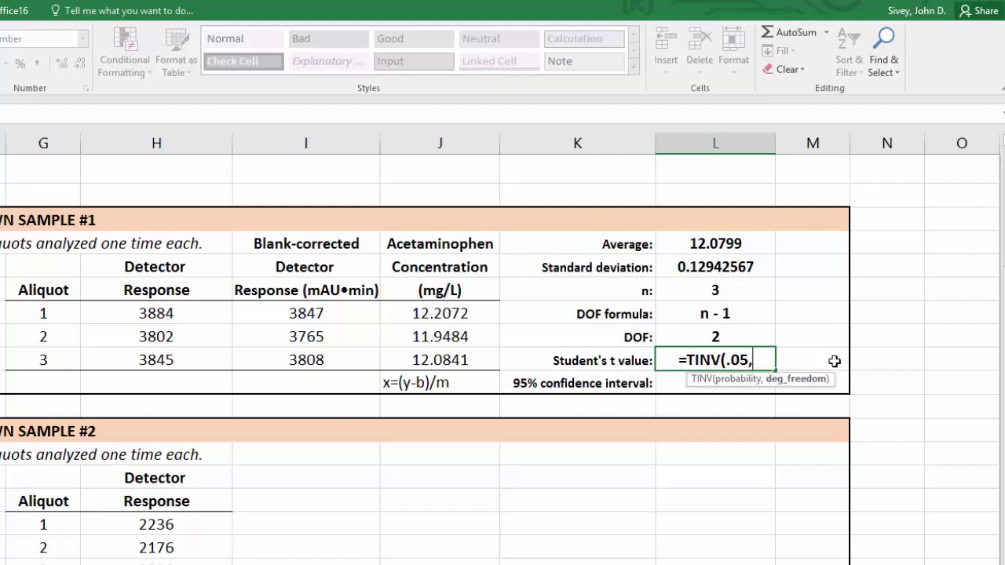
{"action": "left_click", "coordinate": [747, 335]}
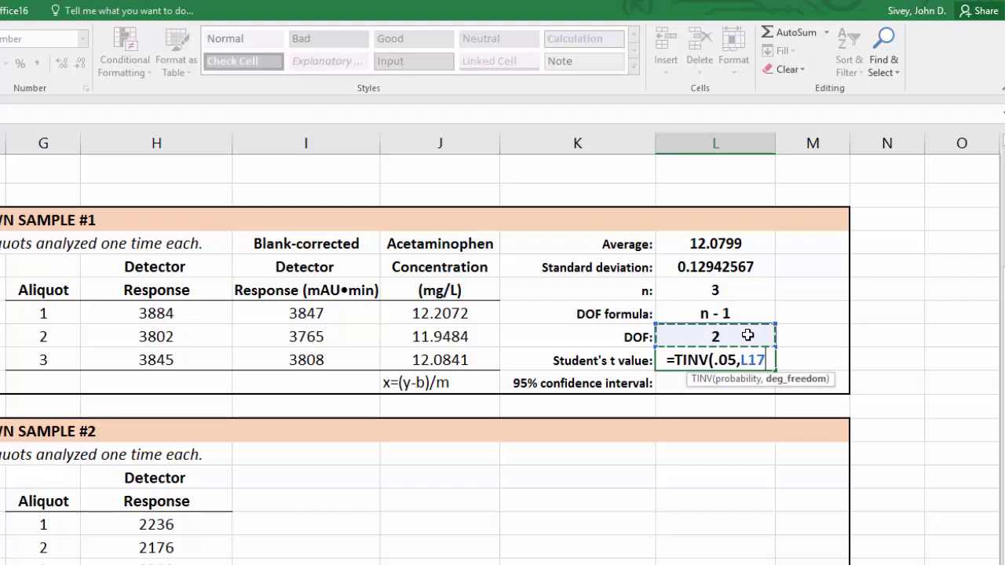
{"action": "type", "text": ")"}
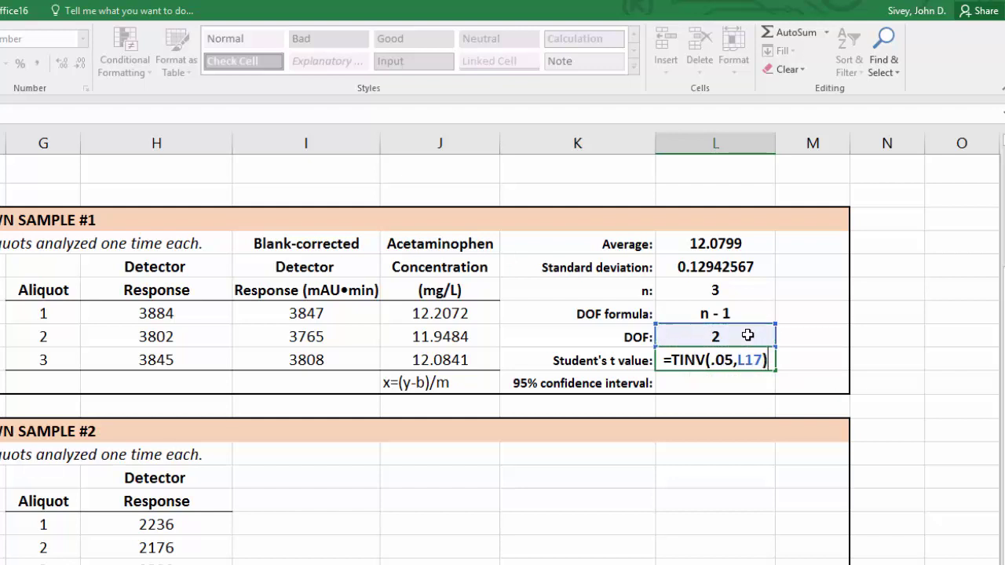
{"action": "key", "text": "Return"}
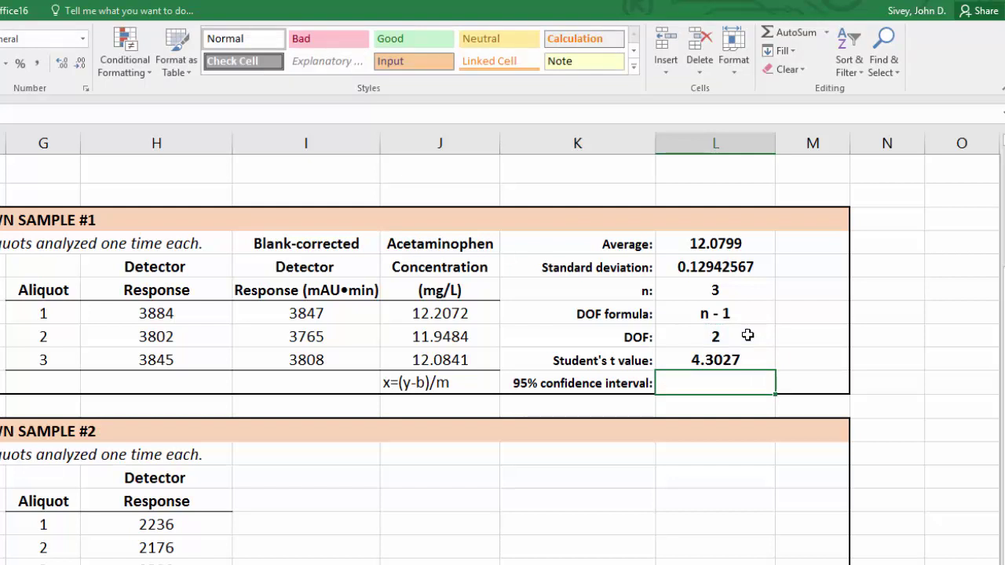
Calculate Unknown Sample #1's 95% confidence interval in L19 with =L14*L18/SQRT(L15)
{"action": "type", "text": "="}
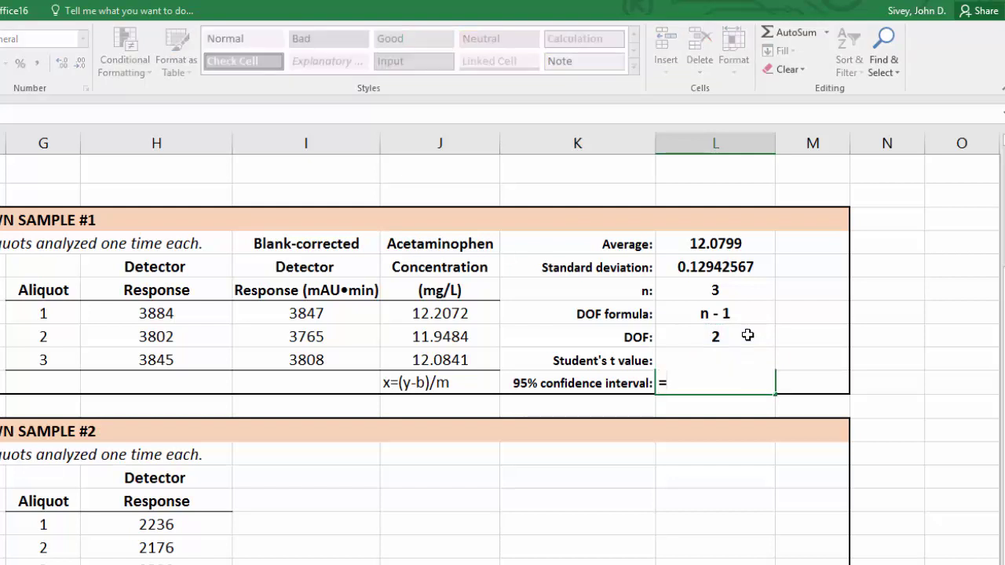
{"action": "left_click", "coordinate": [727, 266]}
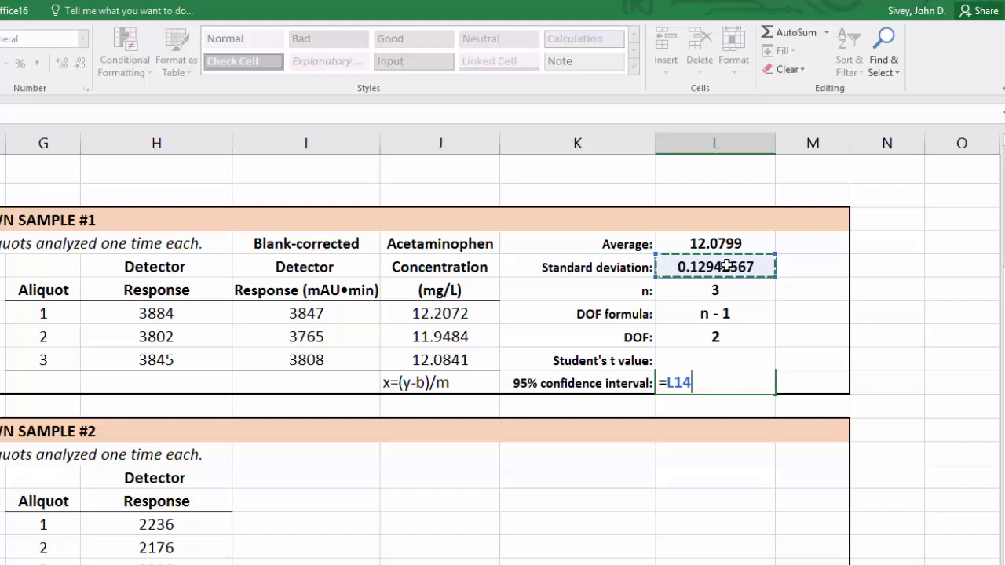
{"action": "type", "text": "*"}
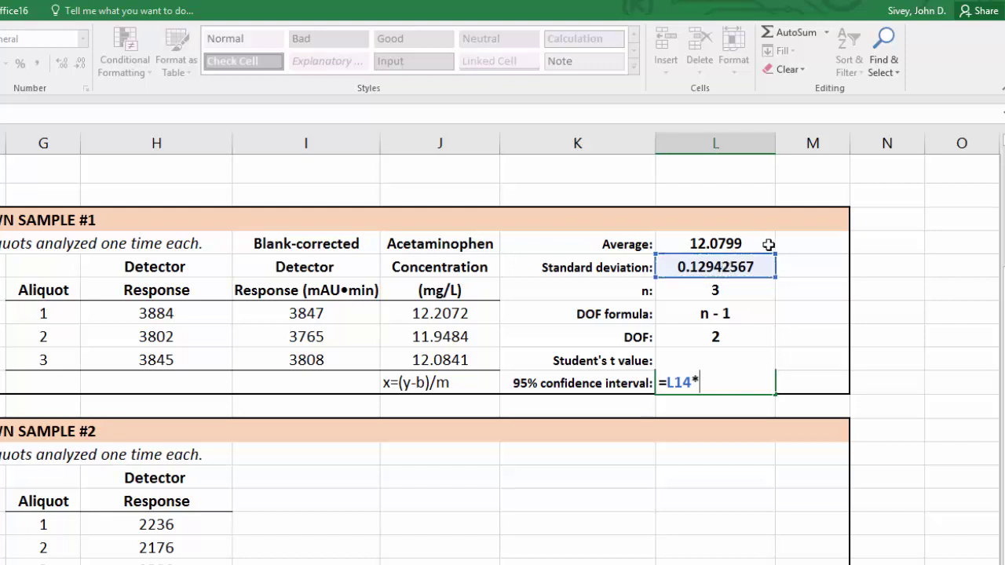
{"action": "left_click", "coordinate": [760, 350]}
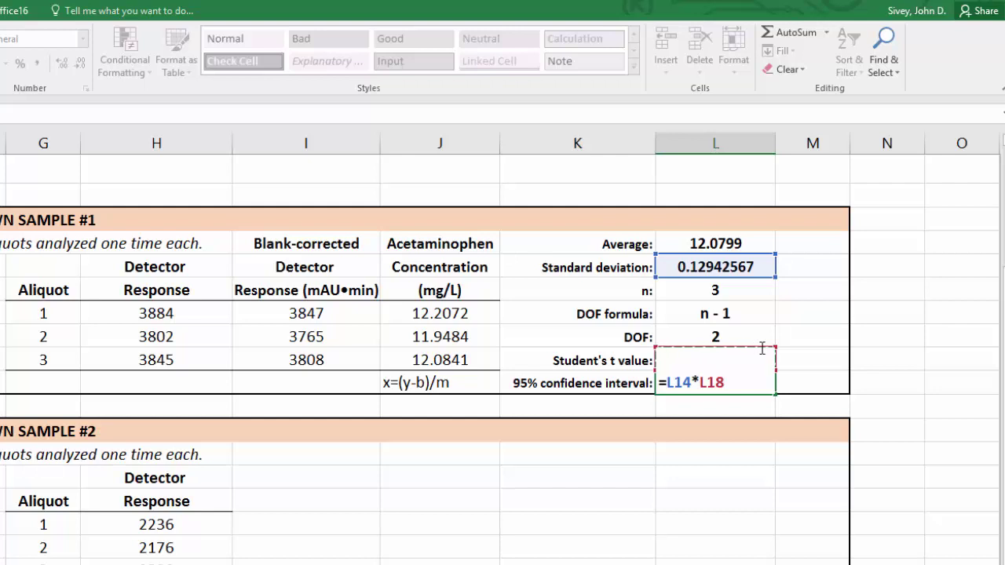
{"action": "type", "text": "/SQRT"}
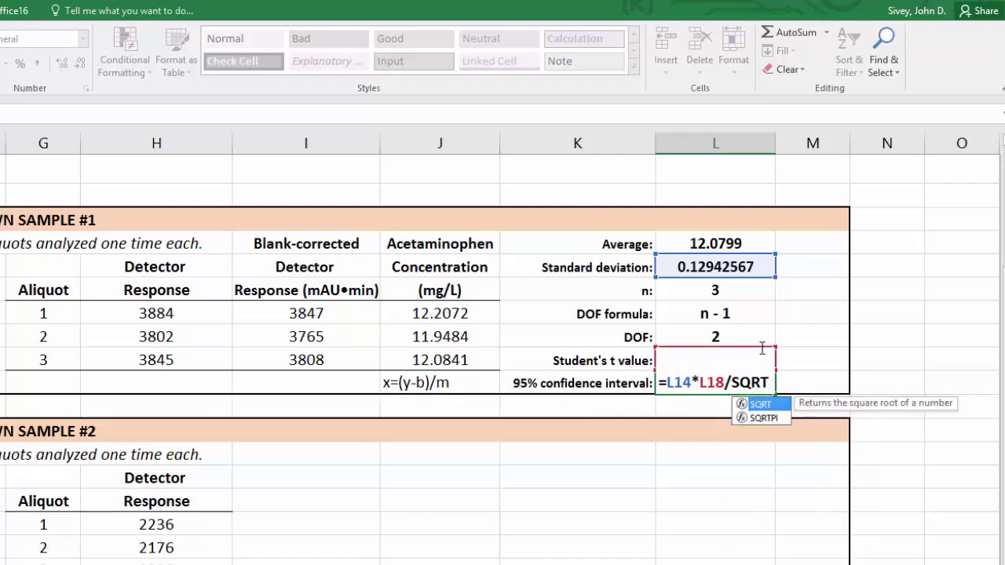
{"action": "type", "text": "("}
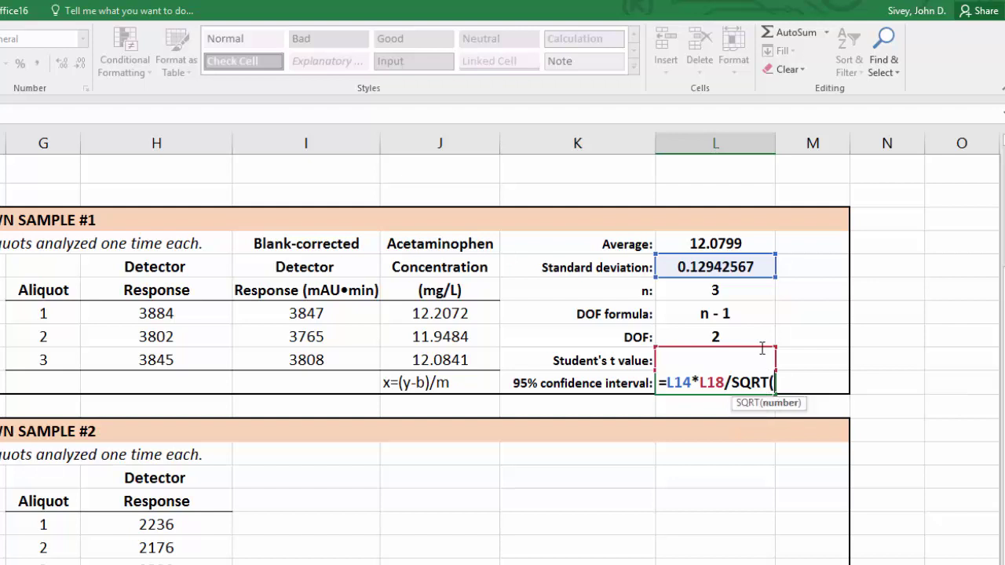
{"action": "left_click", "coordinate": [727, 291]}
{"action": "type", "text": ")"}
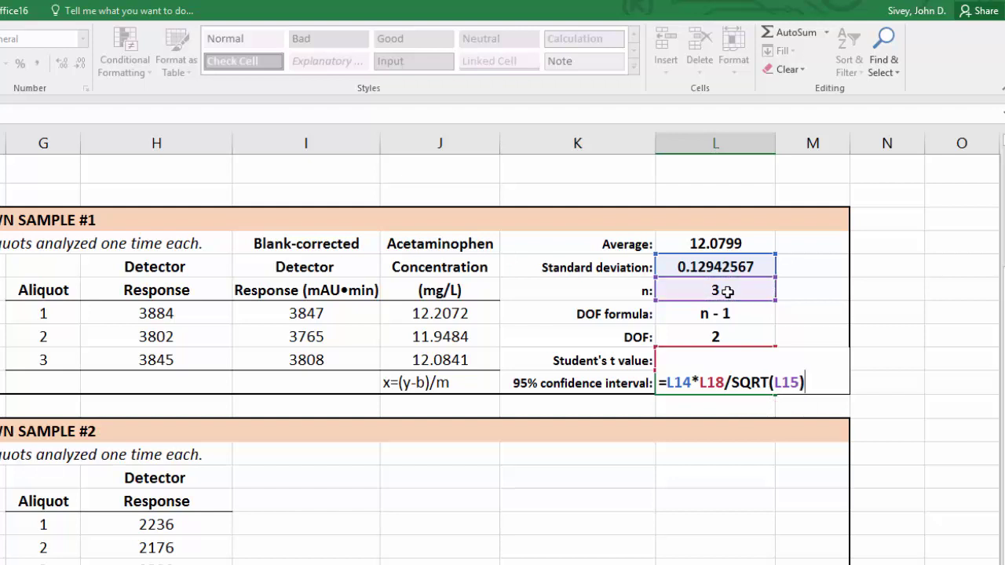
{"action": "key", "text": "Return"}
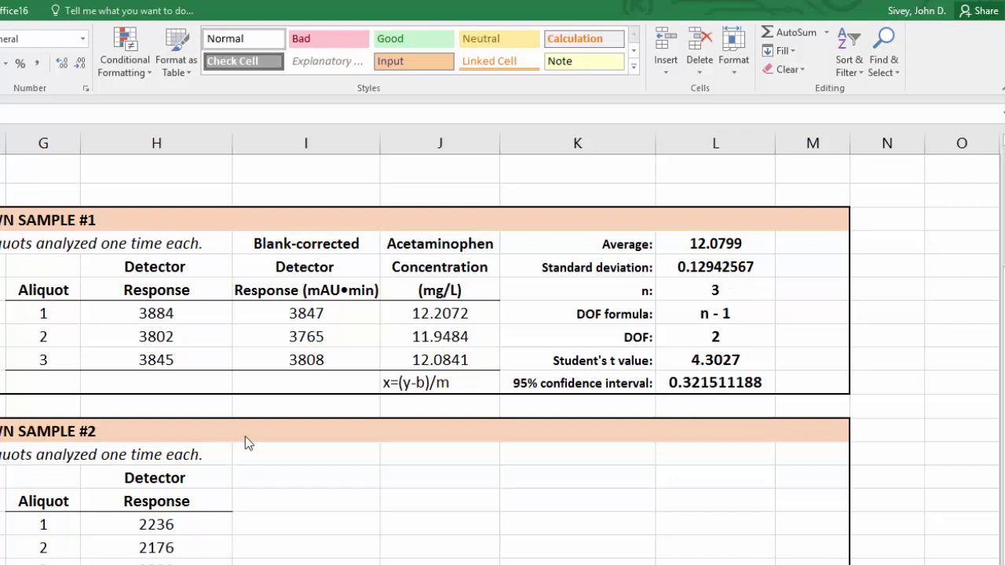
Copy the (mg/L) unit label from J15 beside the average, standard deviation and 95% confidence interval in M13, M14 and M19
{"action": "left_click", "coordinate": [436, 297]}
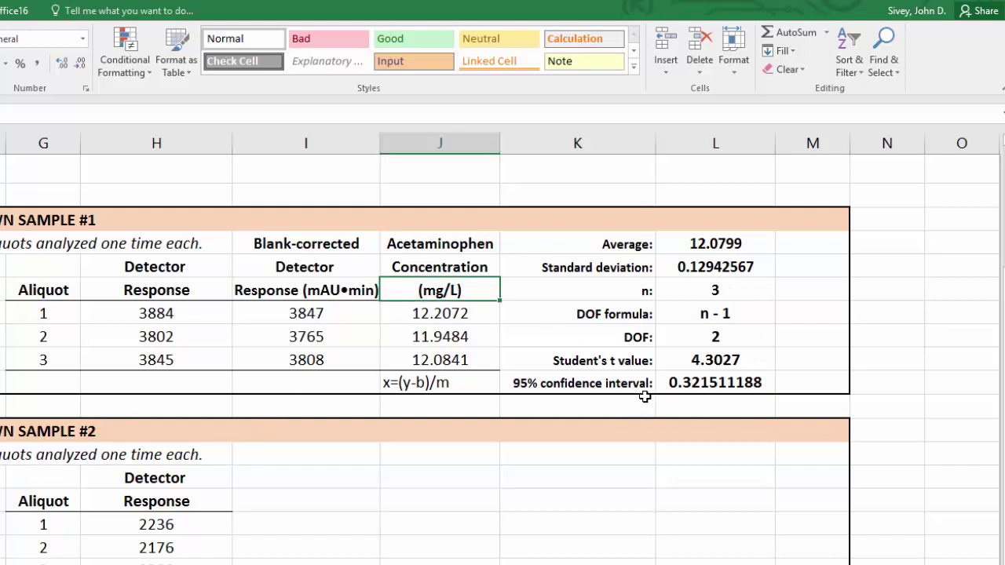
{"action": "key", "text": "ctrl+c"}
{"action": "left_click", "coordinate": [798, 246]}
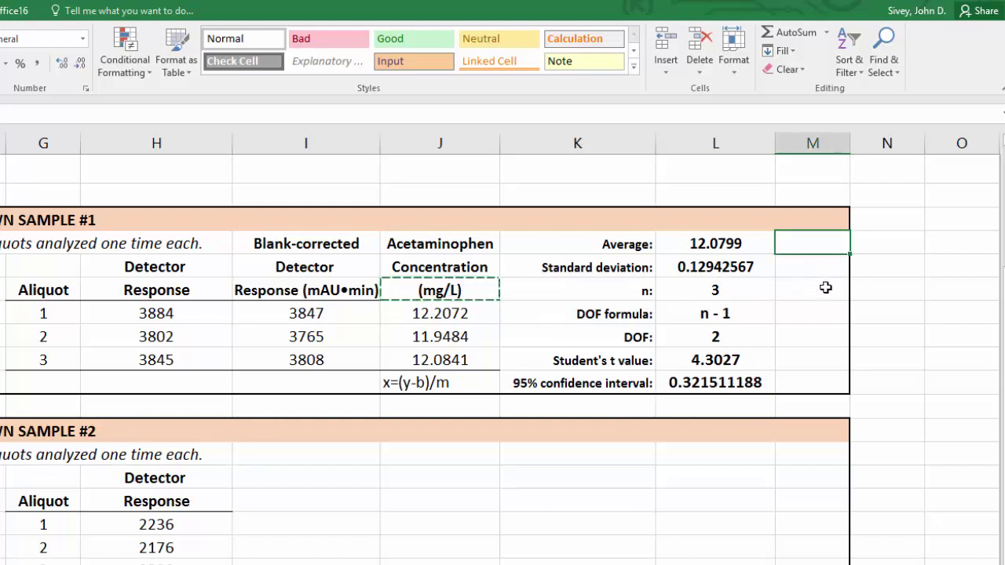
{"action": "key", "text": "ctrl+v"}
{"action": "left_click", "coordinate": [808, 267]}
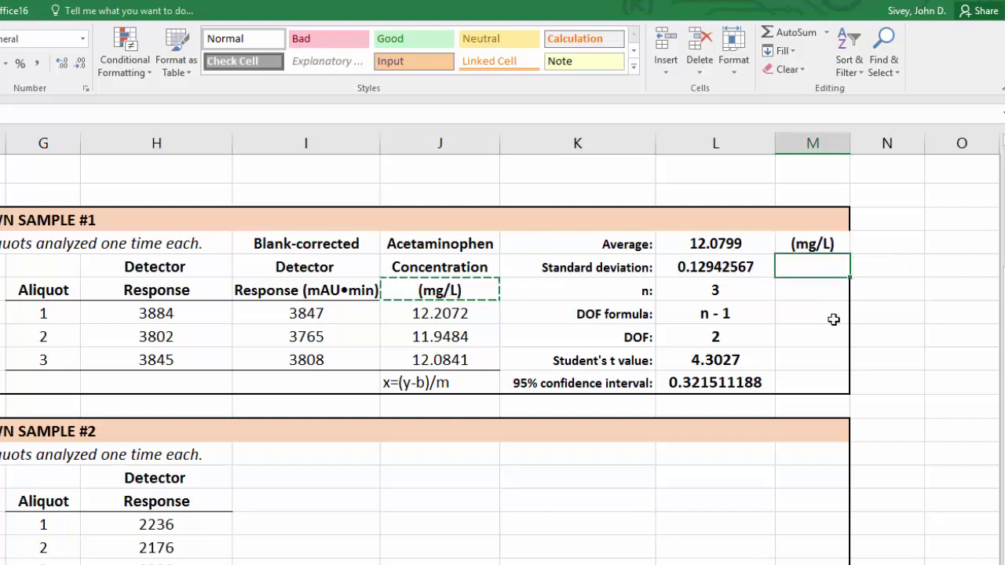
{"action": "key", "text": "ctrl+v"}
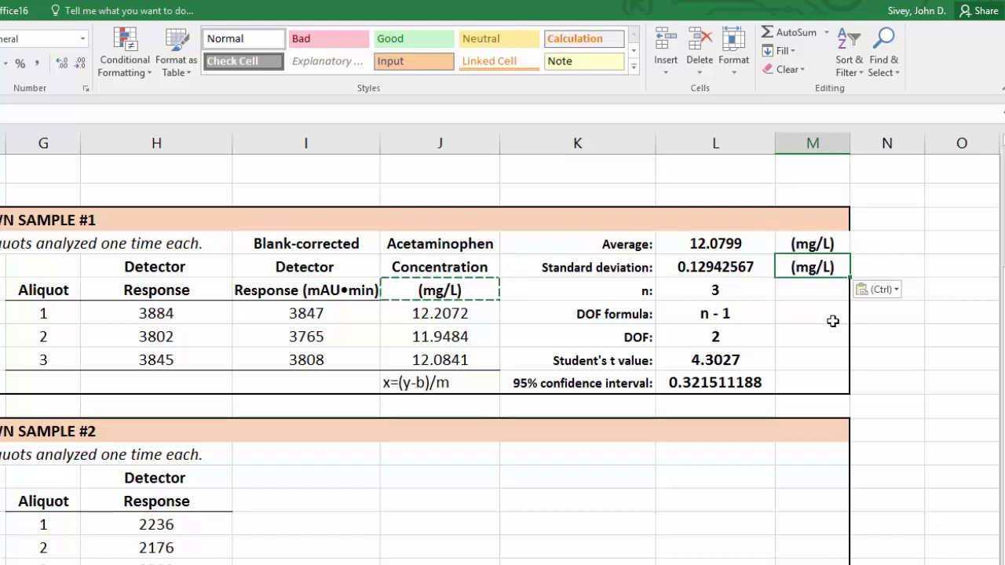
{"action": "left_click", "coordinate": [812, 379]}
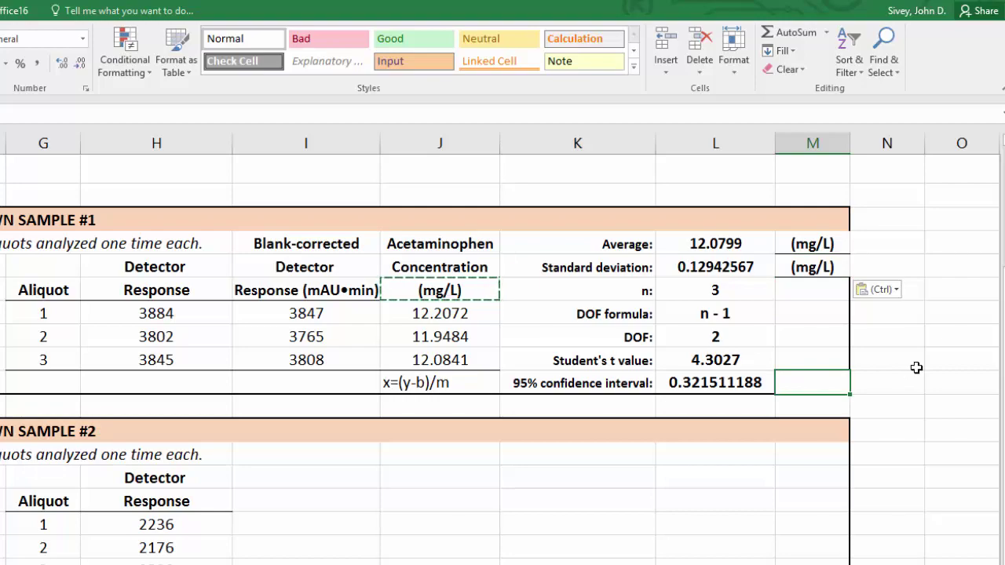
{"action": "key", "text": "ctrl+v"}
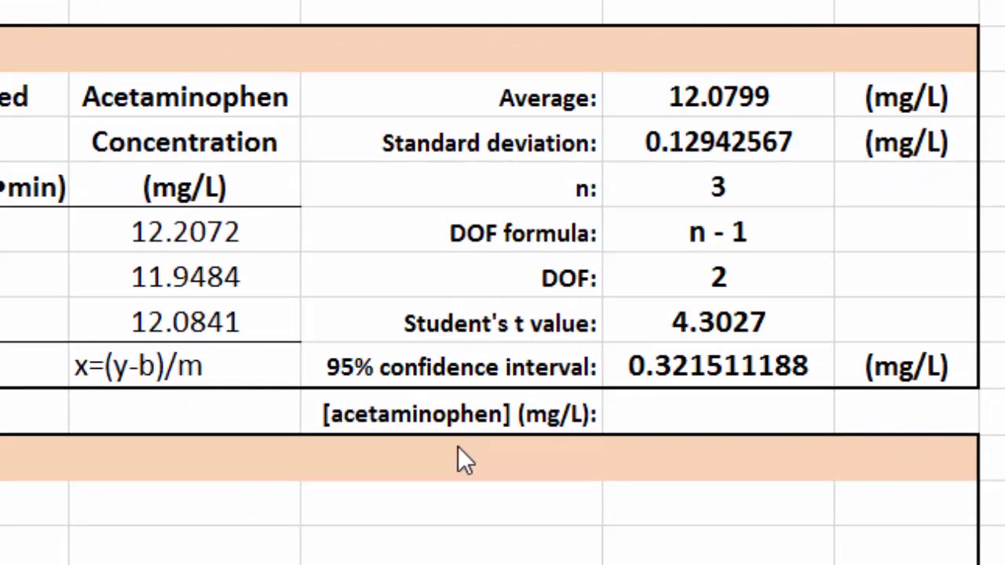
Enter 12.1 ± 0.3 as Unknown Sample #1's reported acetaminophen concentration in L20
{"action": "left_click", "coordinate": [691, 409]}
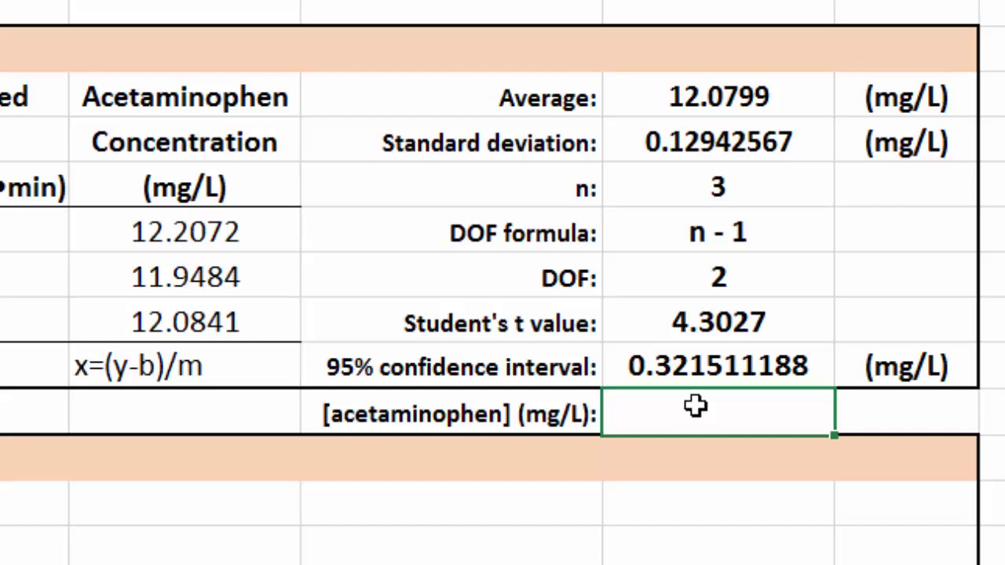
{"action": "key", "text": "ctrl+v"}
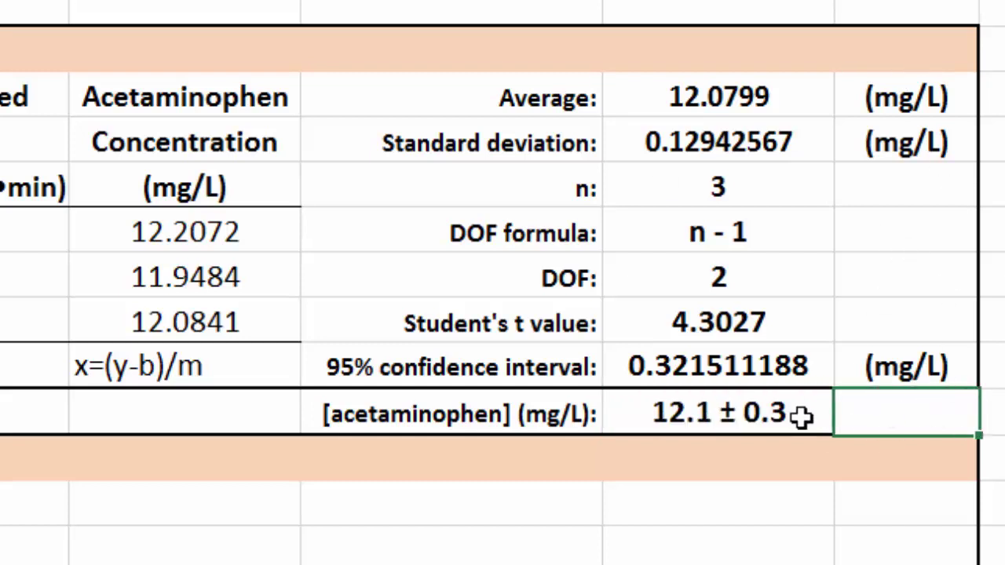